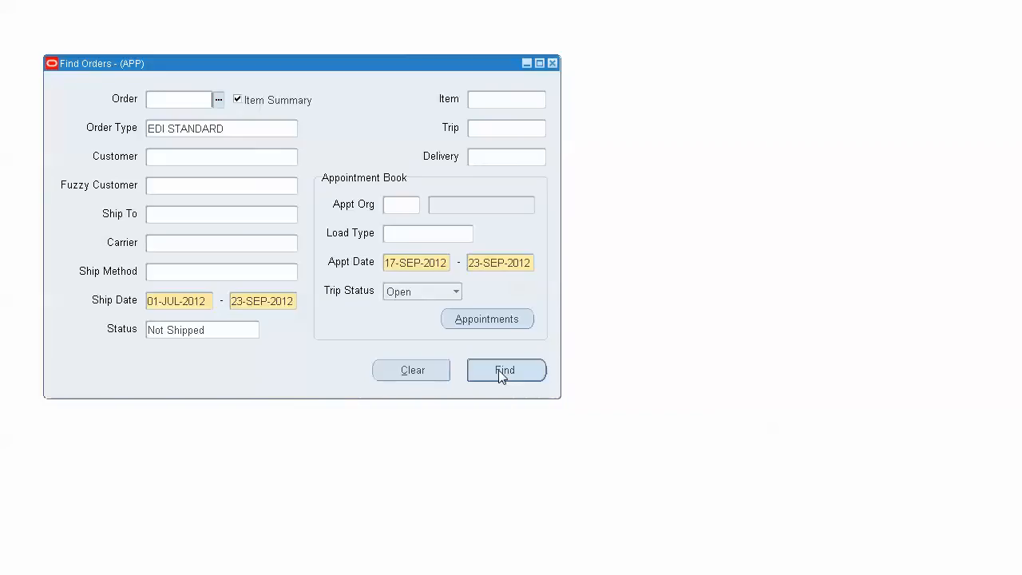
- Find the unshipped EDI STANDARD orders for 01-JUL-2012 to 23-SEP-2012, and check the order total and ship-to name
click(499, 372)
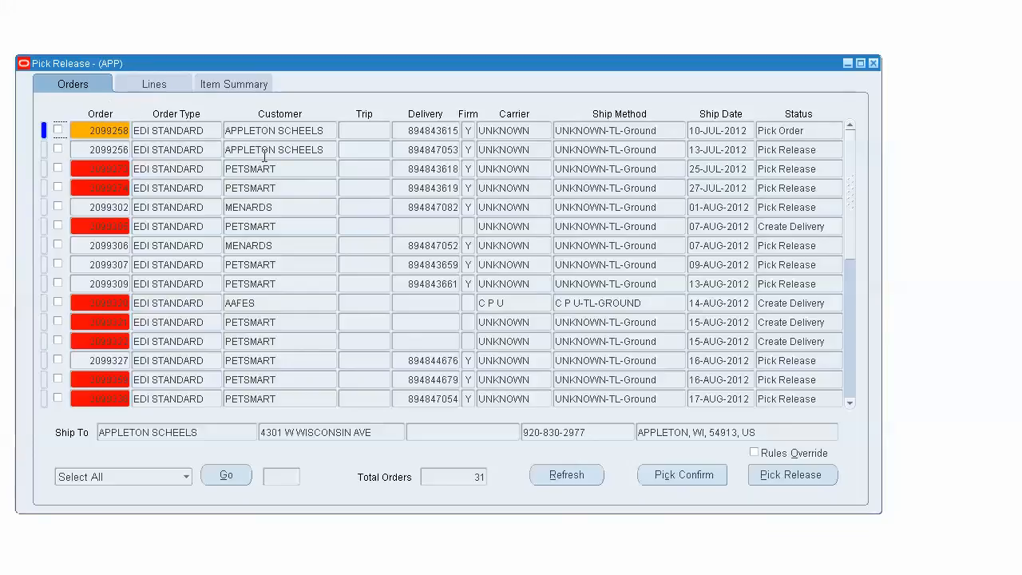
double_click(454, 477)
click(111, 435)
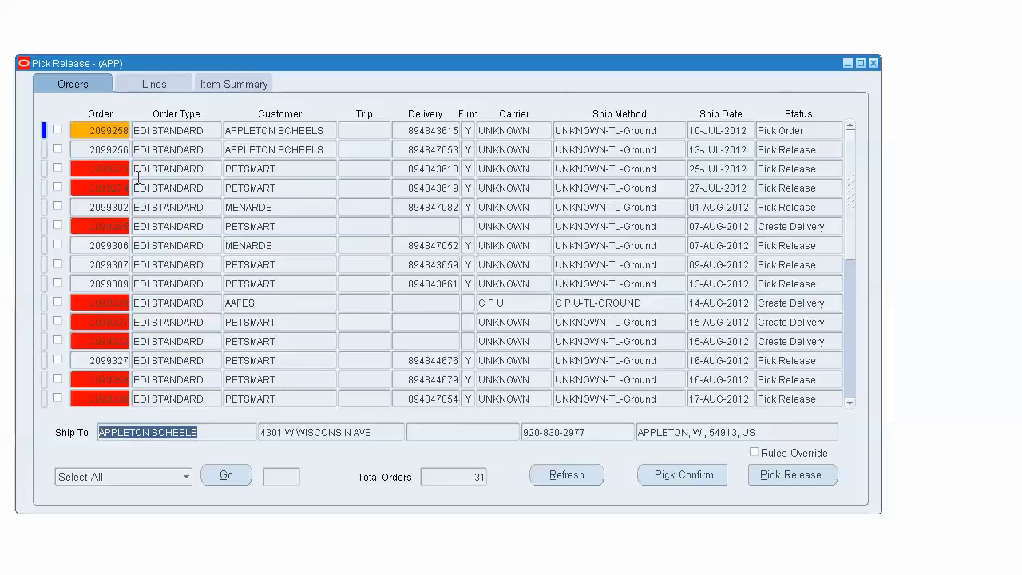
- Go through the first five orders one by one and compare their ship-to details, ending on the first order
click(114, 132)
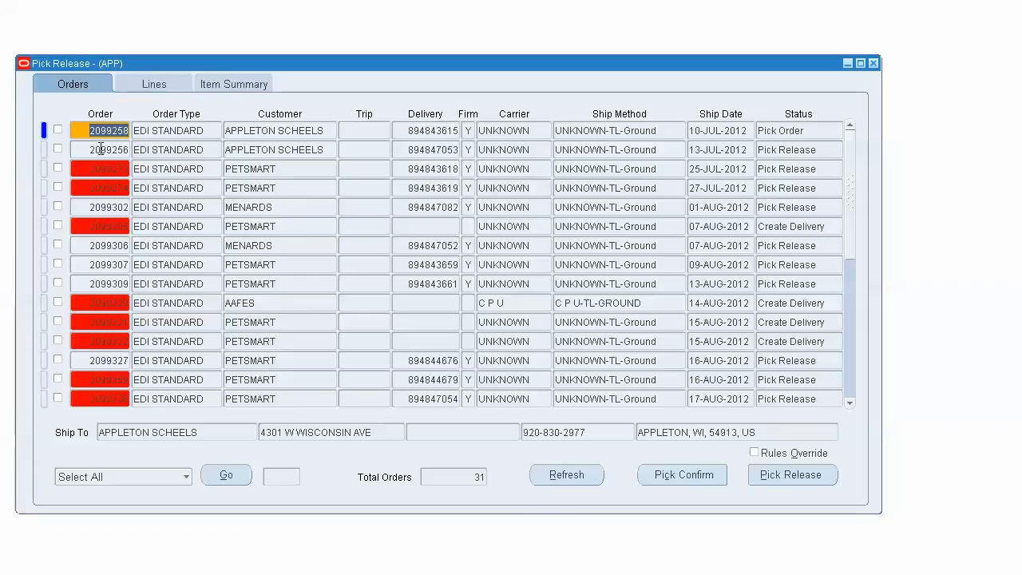
click(100, 149)
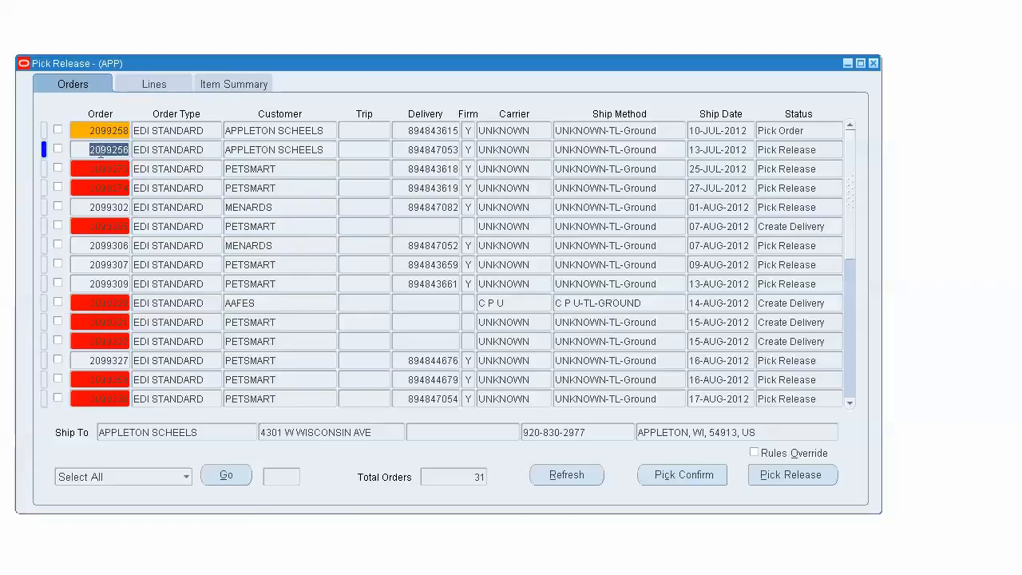
click(96, 168)
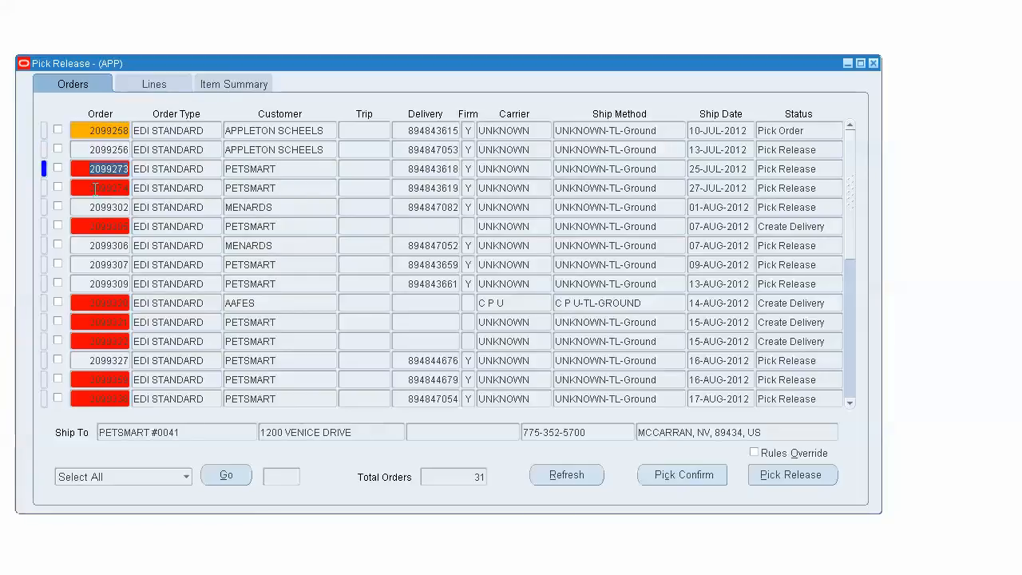
click(94, 190)
click(96, 207)
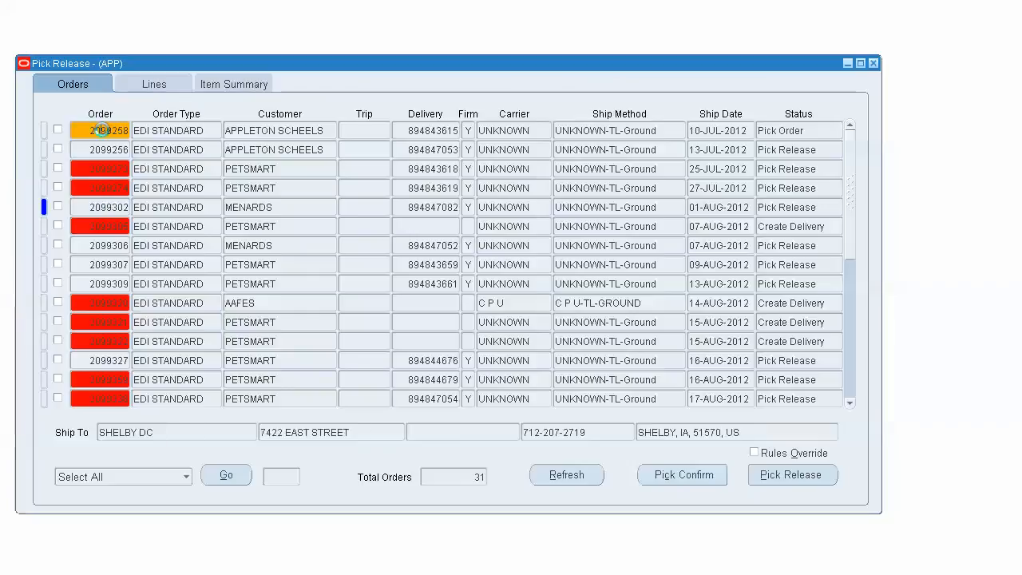
click(102, 130)
- Review the list of bulk actions available for the orders, and close it without choosing one
click(186, 476)
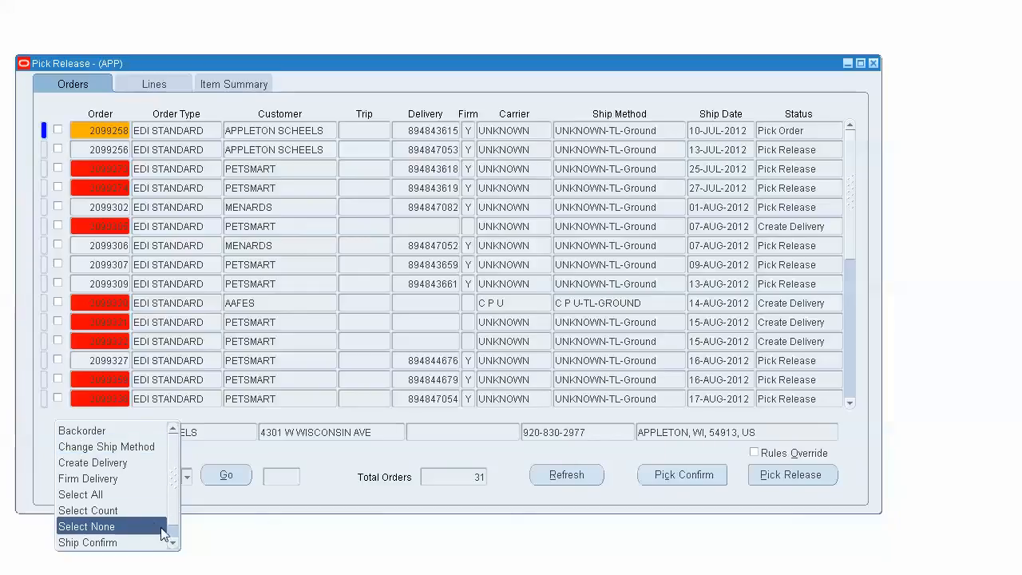
scroll(175, 532, down, 1)
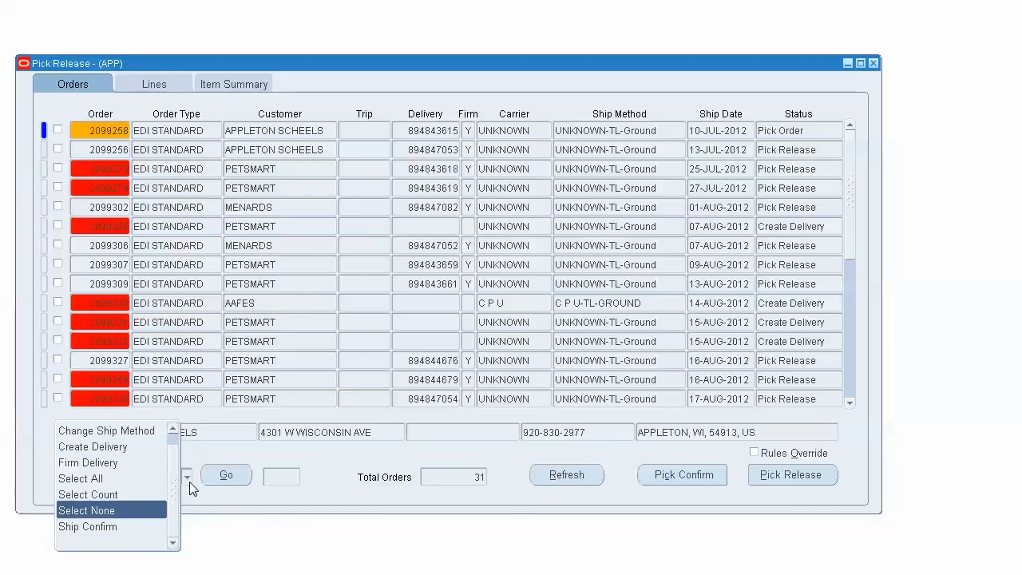
click(207, 453)
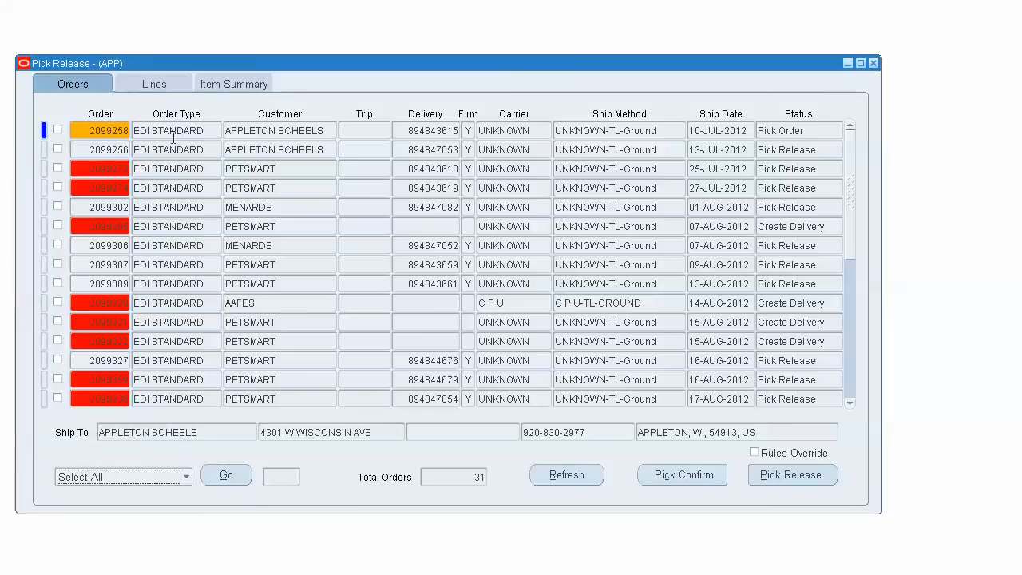
- Examine the order number colour coding from the first order through the end of the list, and return to the start
double_click(102, 129)
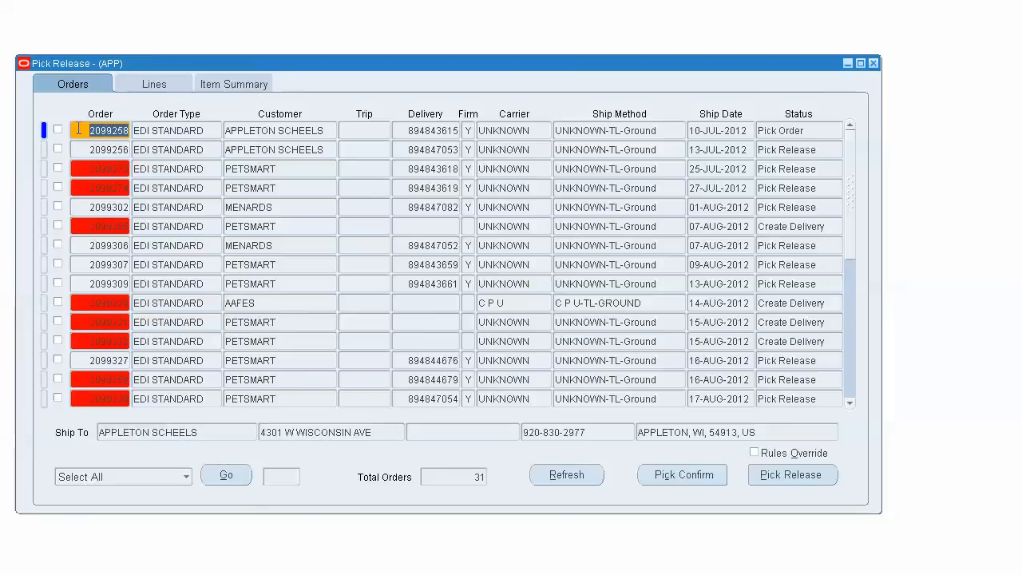
click(83, 128)
drag(83, 129, 146, 140)
click(850, 395)
click(850, 395)
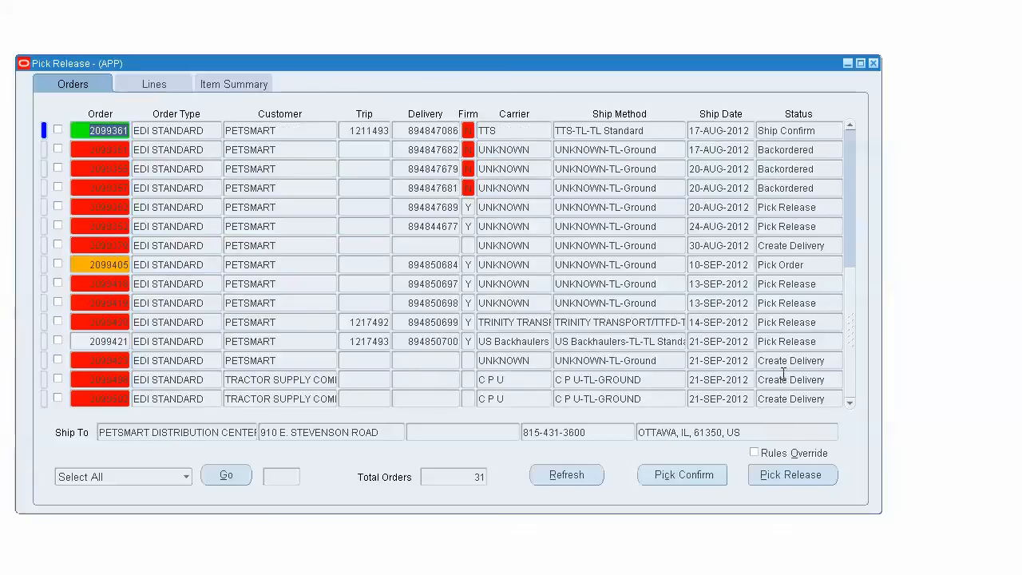
drag(87, 129, 153, 133)
click(851, 170)
click(851, 142)
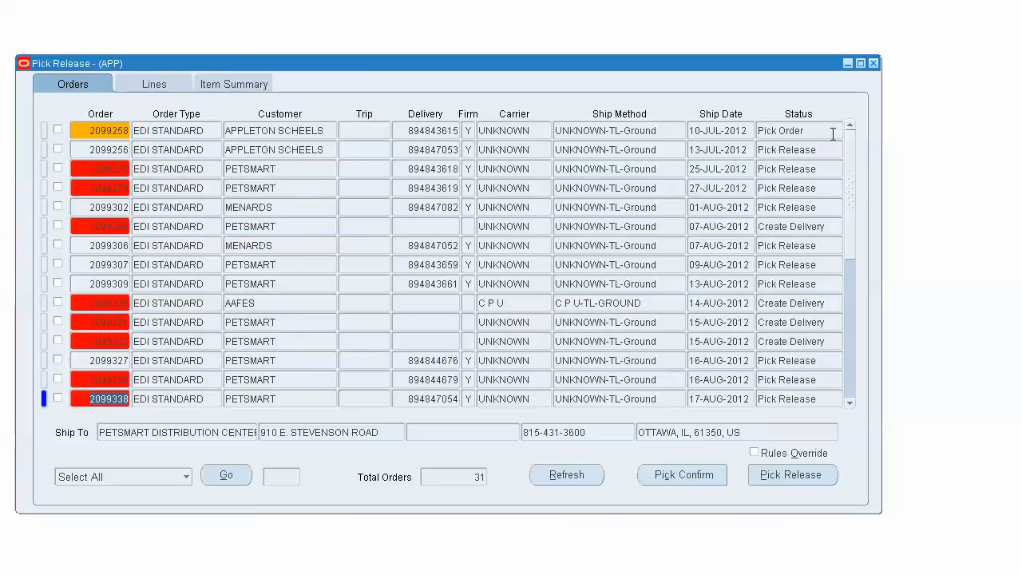
- Compare the statuses of the first two orders, and check the first order with Create Delivery status
click(822, 135)
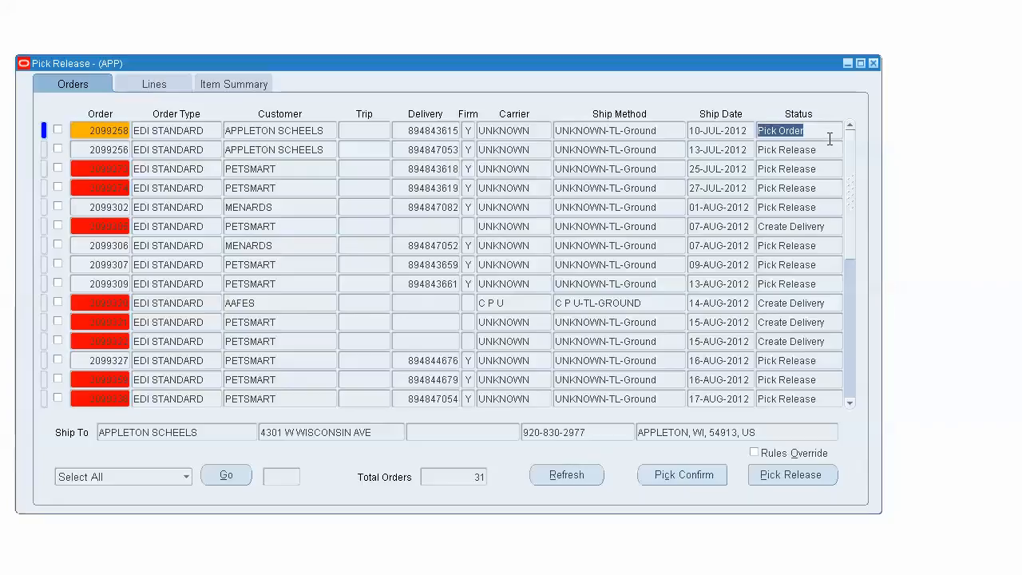
click(829, 131)
click(831, 148)
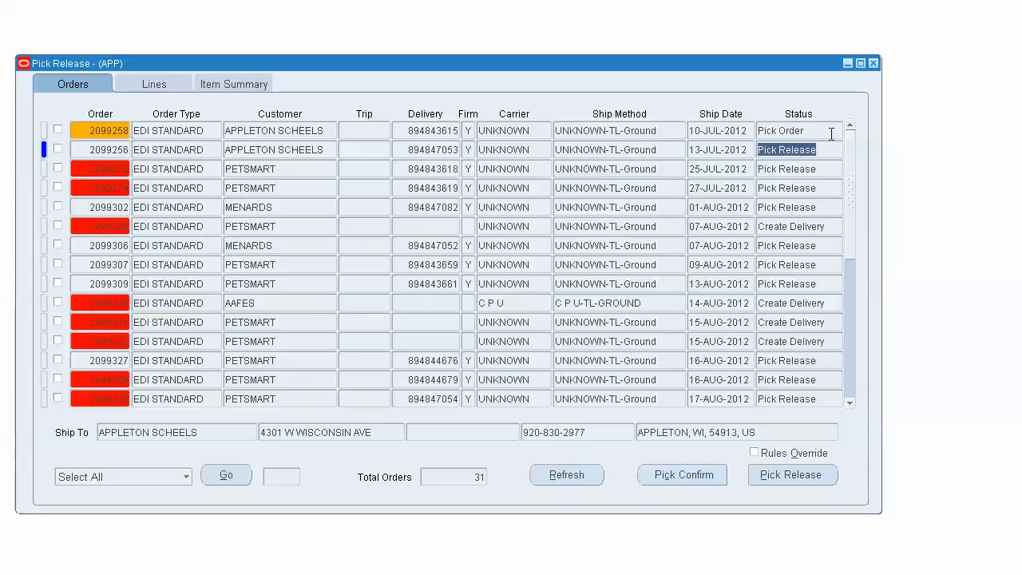
click(831, 132)
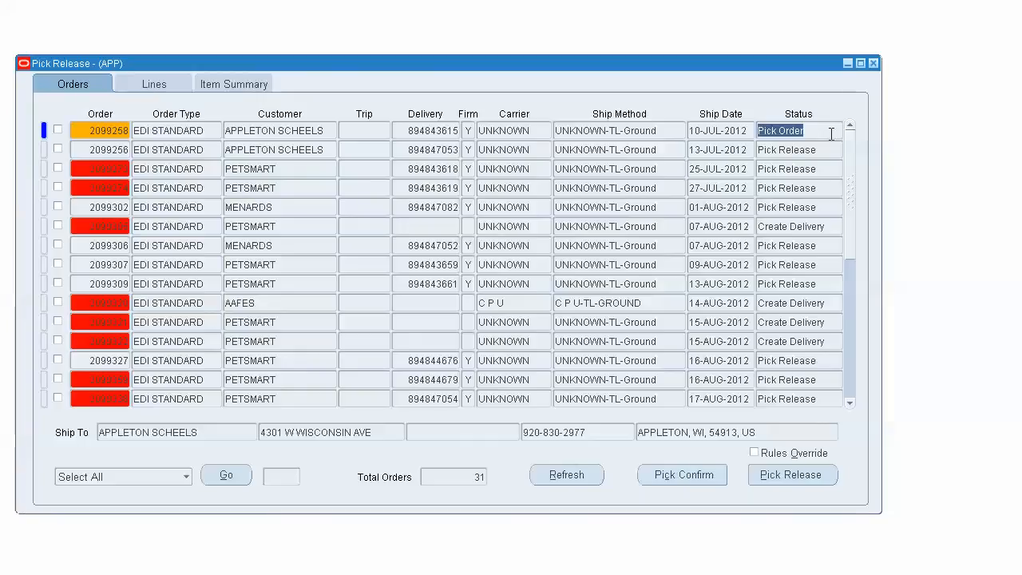
click(831, 151)
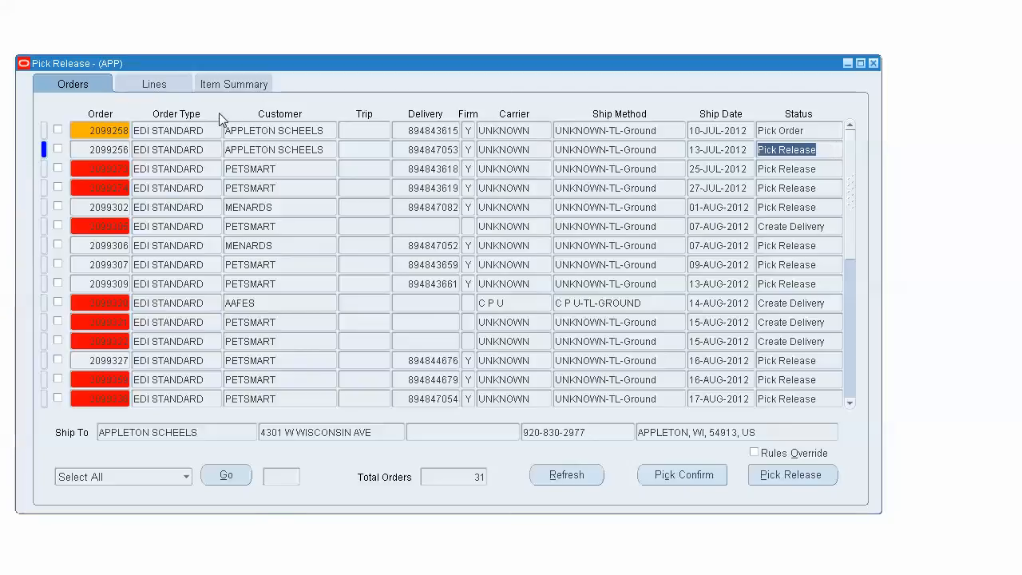
click(818, 131)
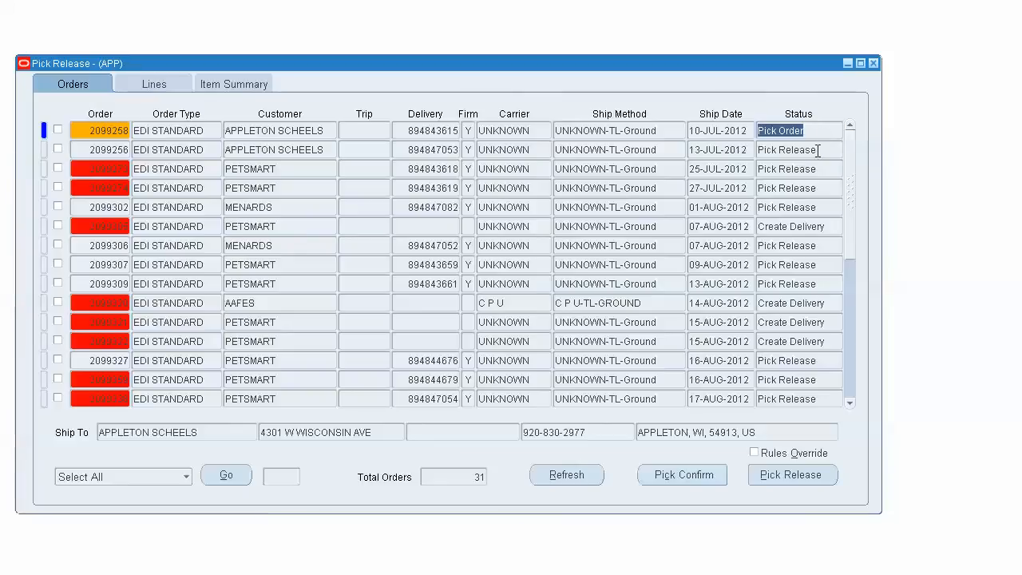
click(815, 151)
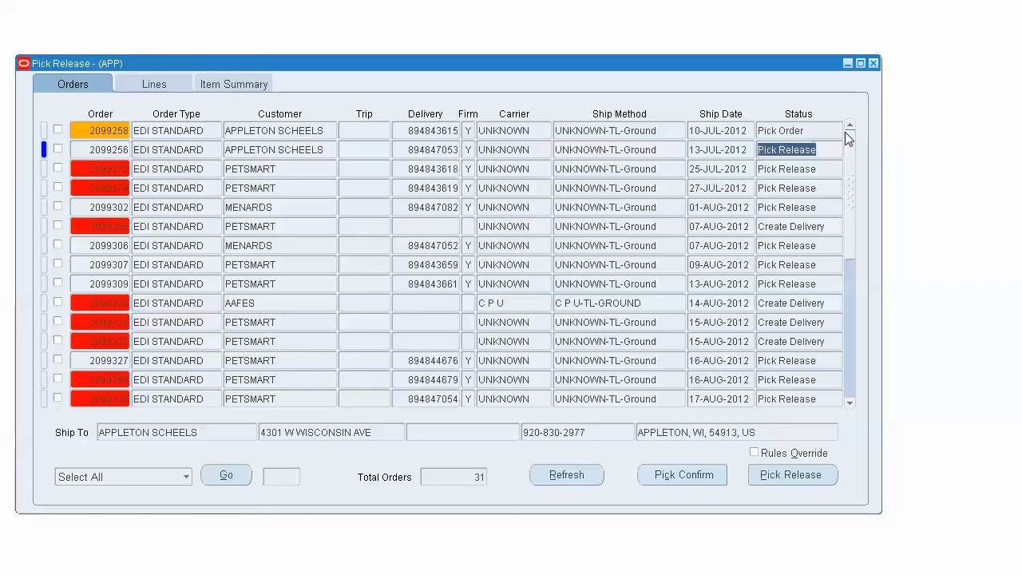
click(830, 227)
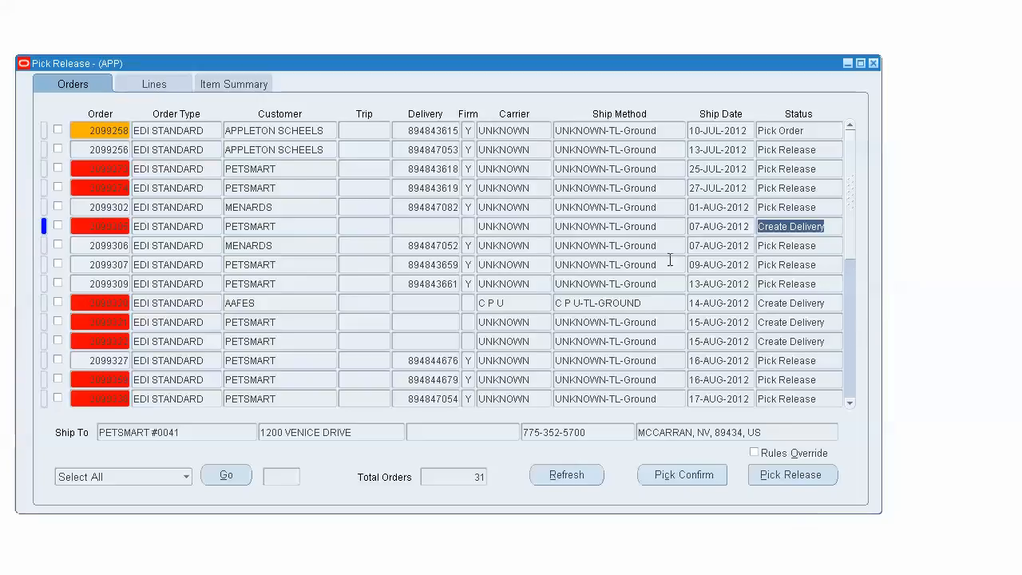
- Open the lines of the APPLETON SCHEELS order shipping 13-JUL-2012 and examine their required, pick line ATR and backorder quantities
click(110, 146)
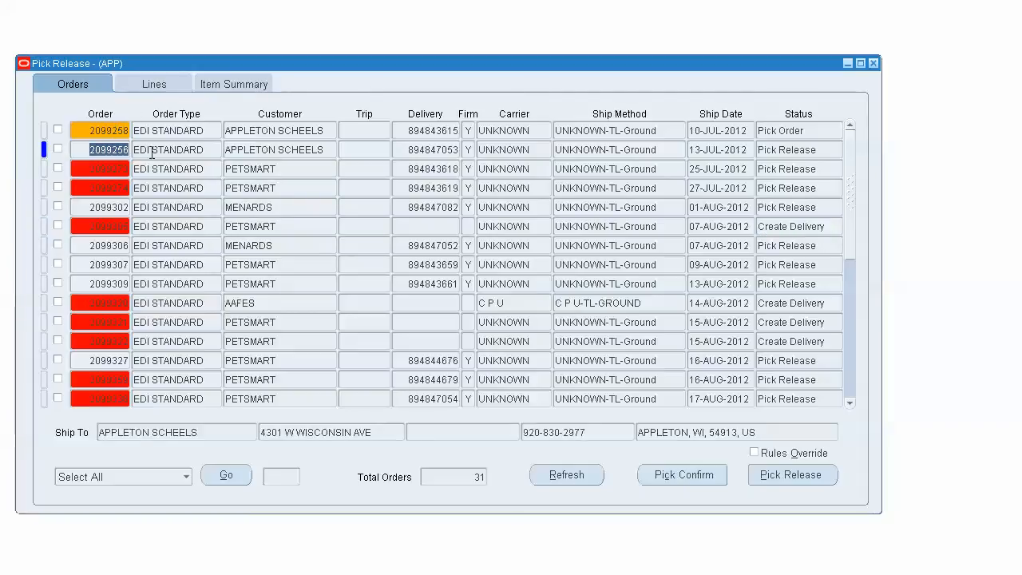
click(146, 85)
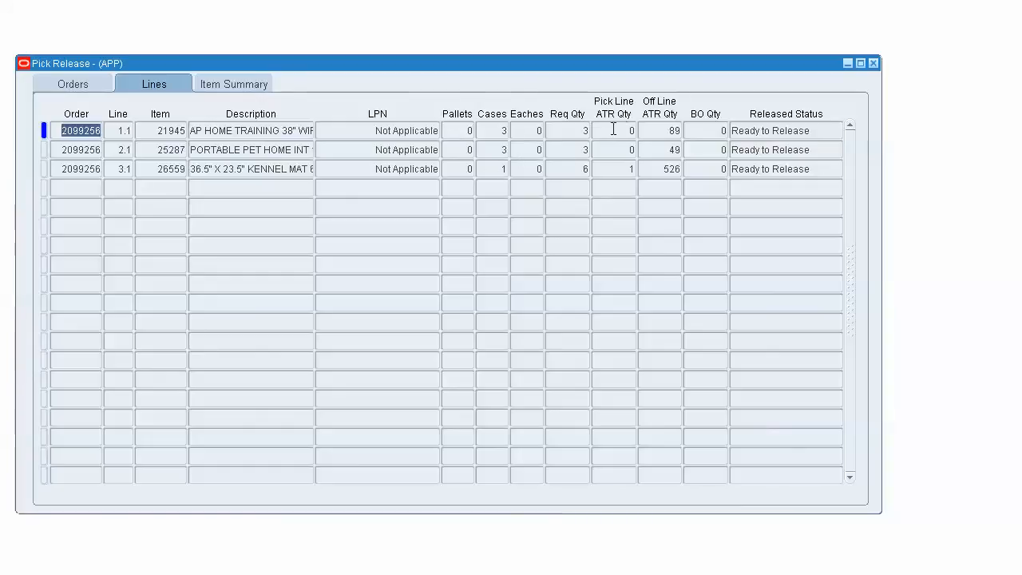
click(584, 132)
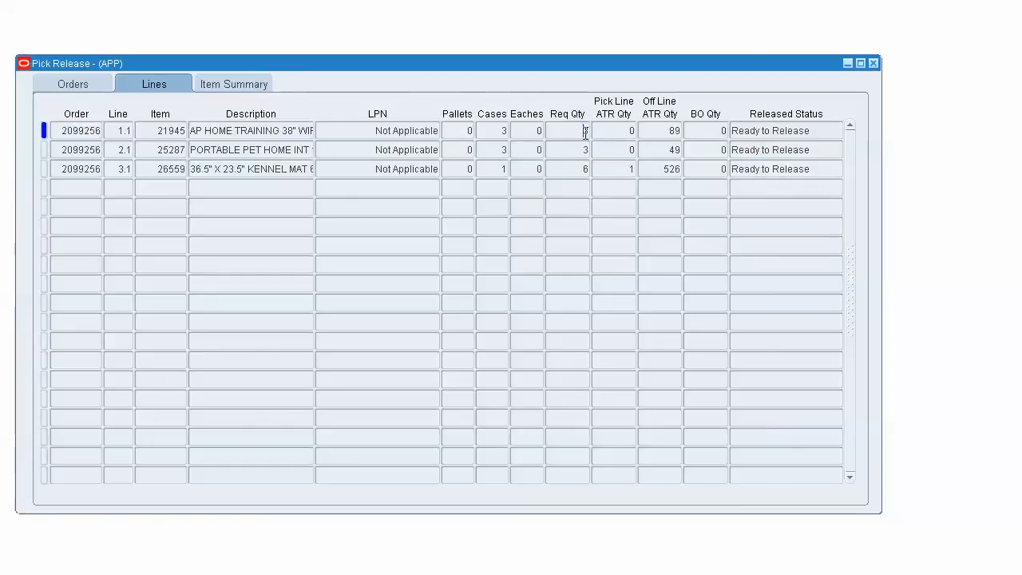
click(586, 150)
click(601, 131)
click(714, 132)
click(82, 131)
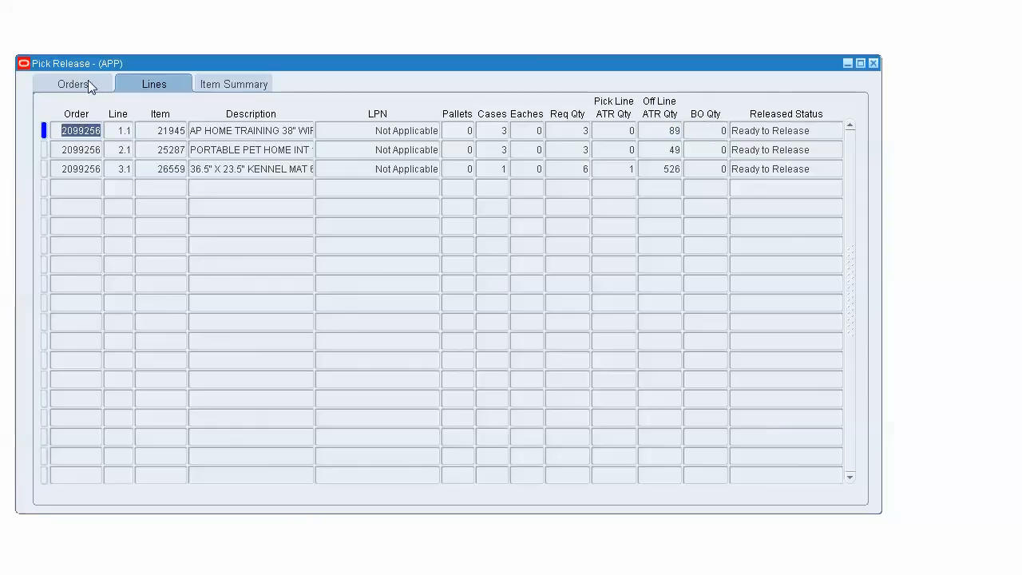
- Open the lines of the PETSMART order shipping 25-JUL-2012, examine the required and backorder quantities, and return to the orders list
click(88, 82)
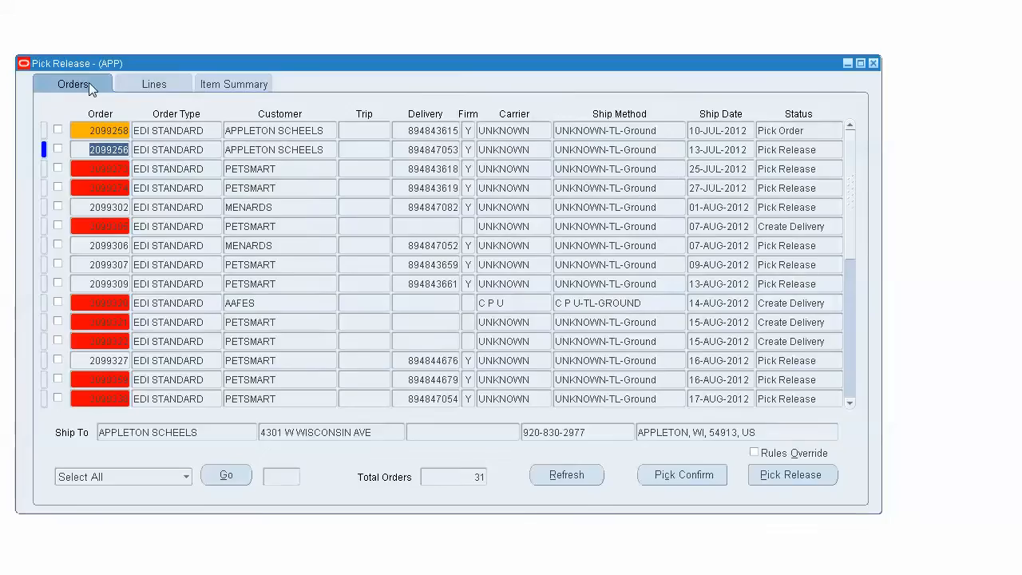
click(103, 169)
click(152, 84)
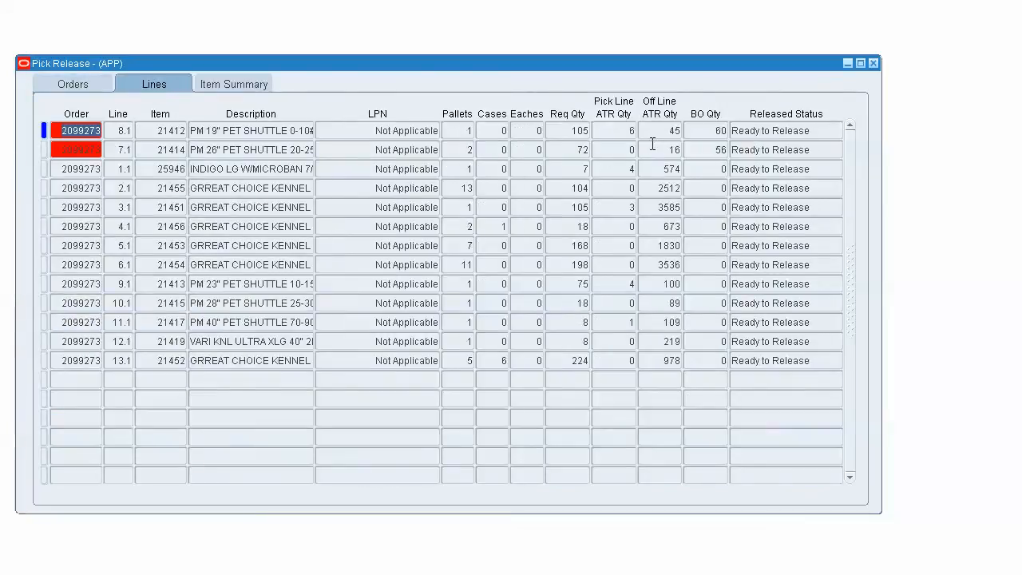
double_click(567, 131)
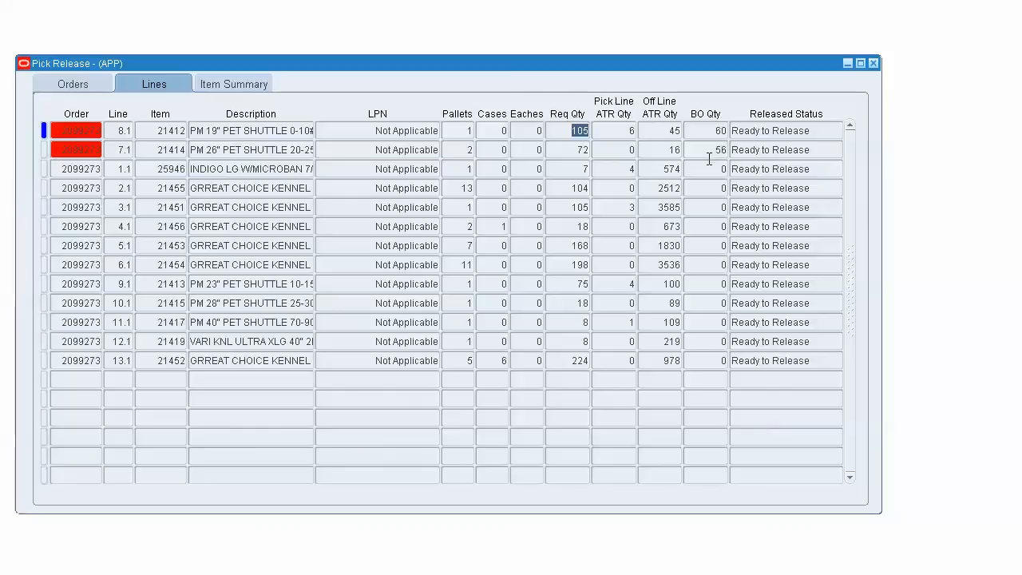
click(710, 150)
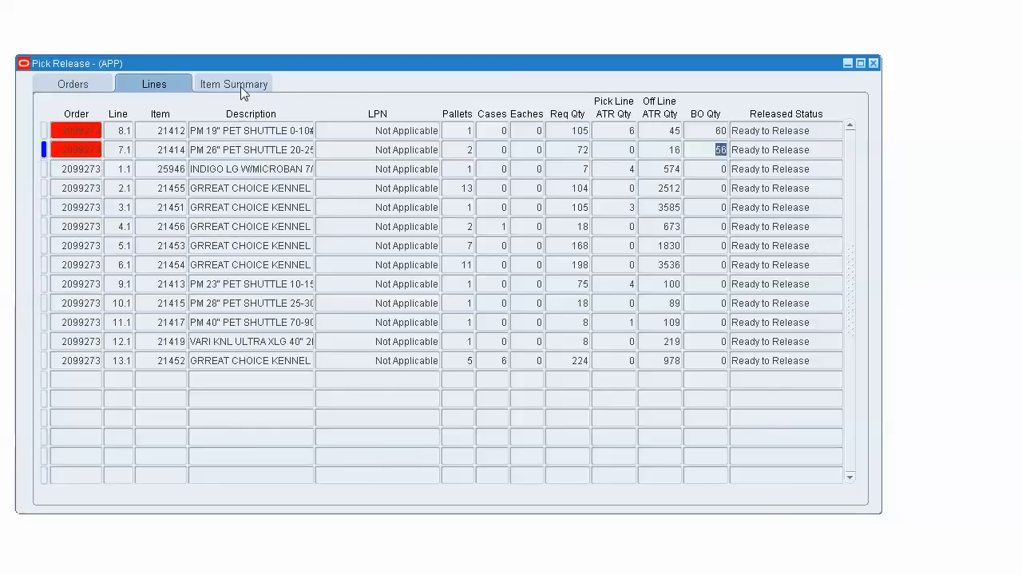
click(76, 88)
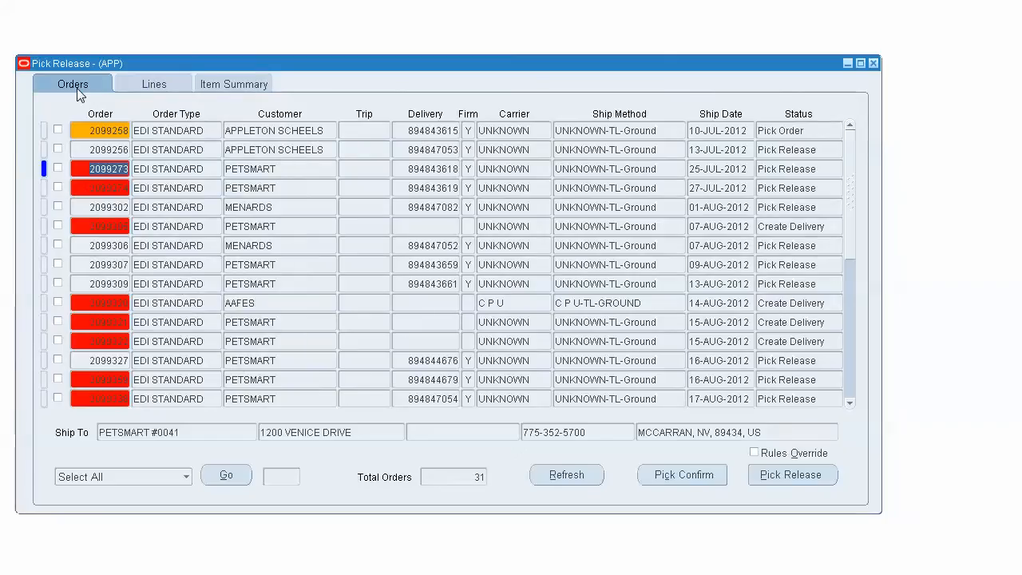
- View the item summary for the orders found, and check the total number of orders in the orders list
click(224, 83)
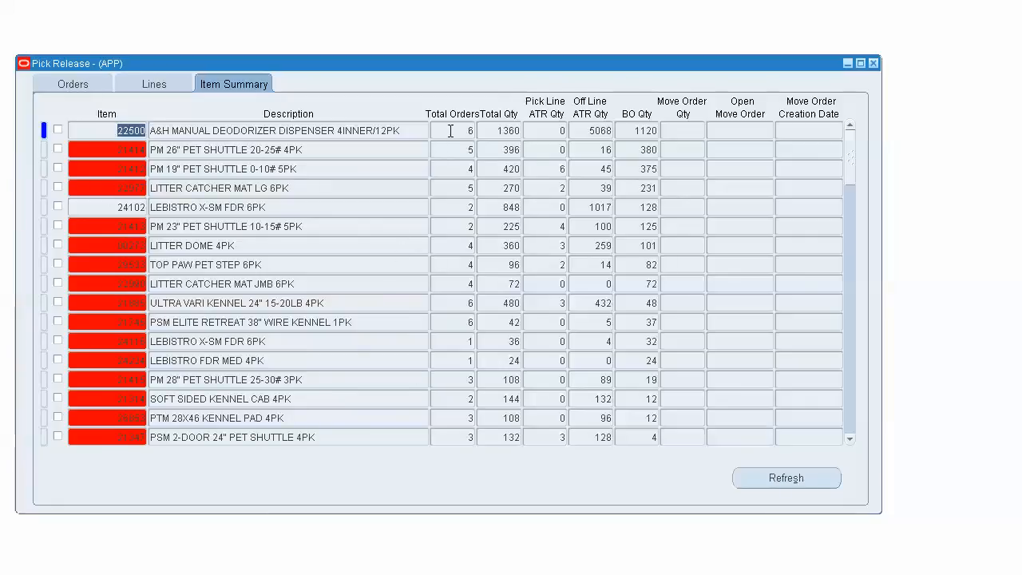
click(84, 80)
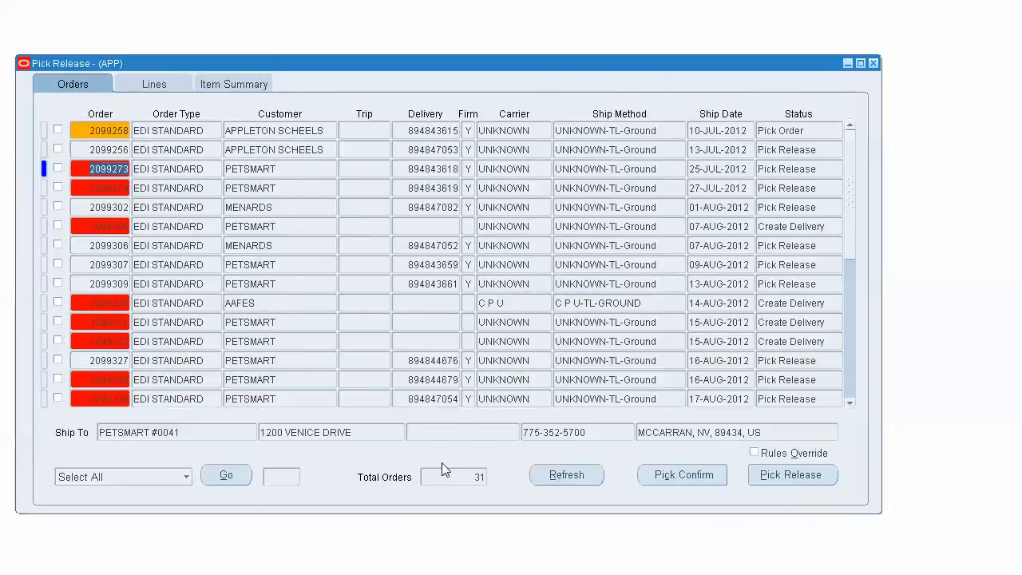
click(478, 477)
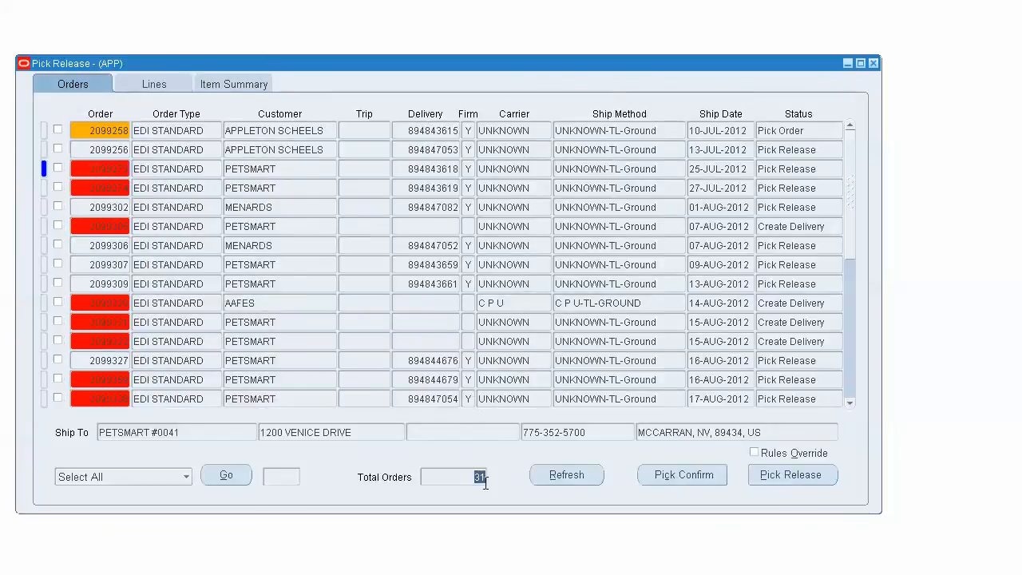
- Examine the order count, total, ATR and backorder quantities of the first item in the item summary, and return to the orders list
click(230, 86)
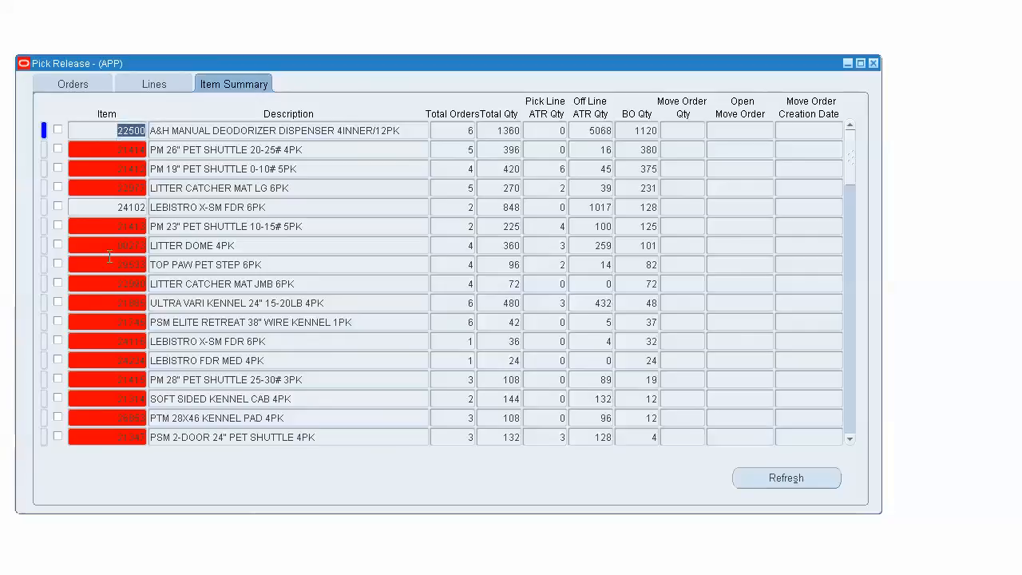
click(470, 130)
key(Tab)
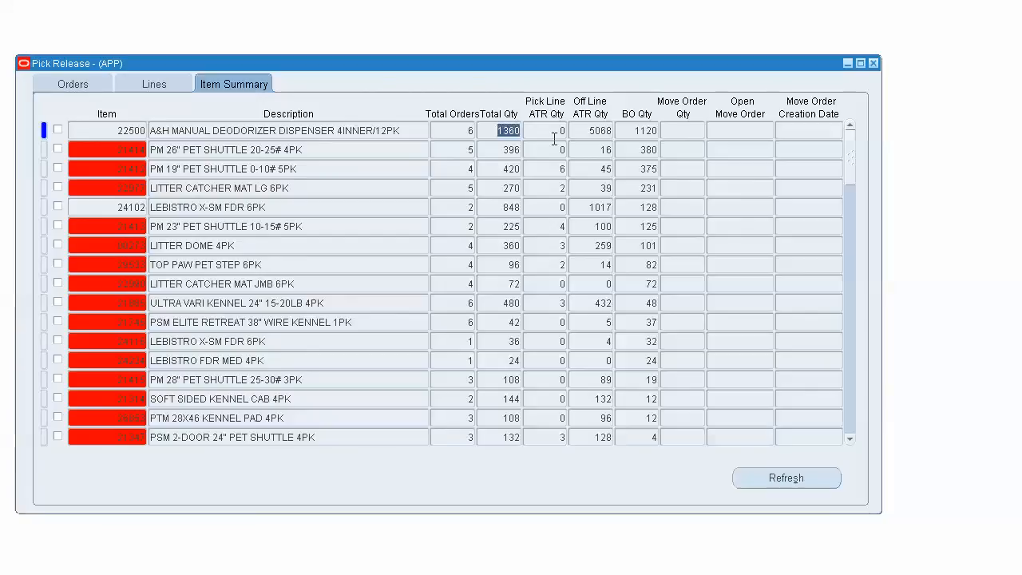
key(Tab)
key(Tab)
key(Tab)
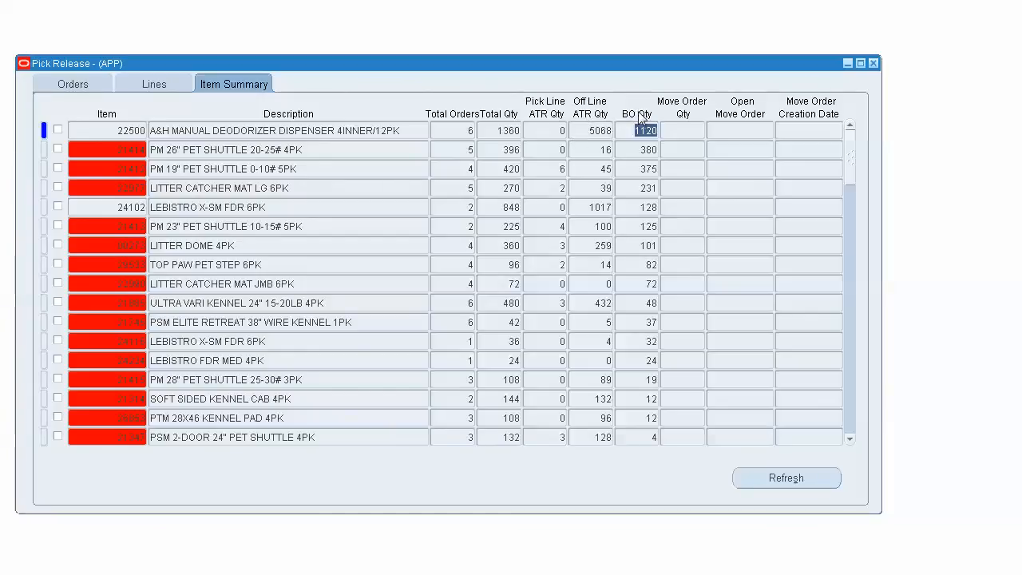
click(80, 85)
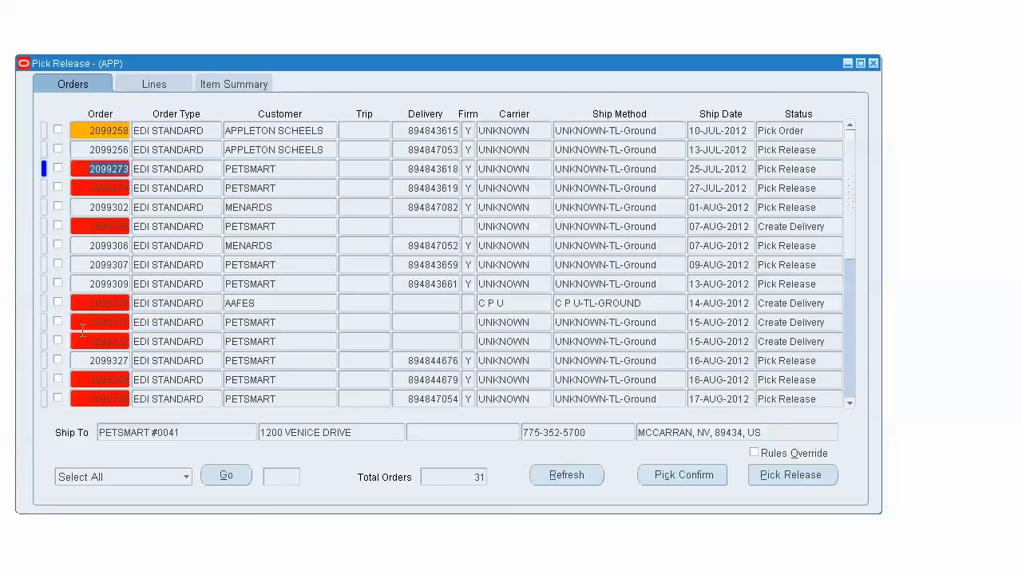
- Select the APPLETON SCHEELS order shipping 13-JUL-2012 and the MENARDS orders shipping 01-AUG and 07-AUG-2012, and clear those selections again
click(121, 150)
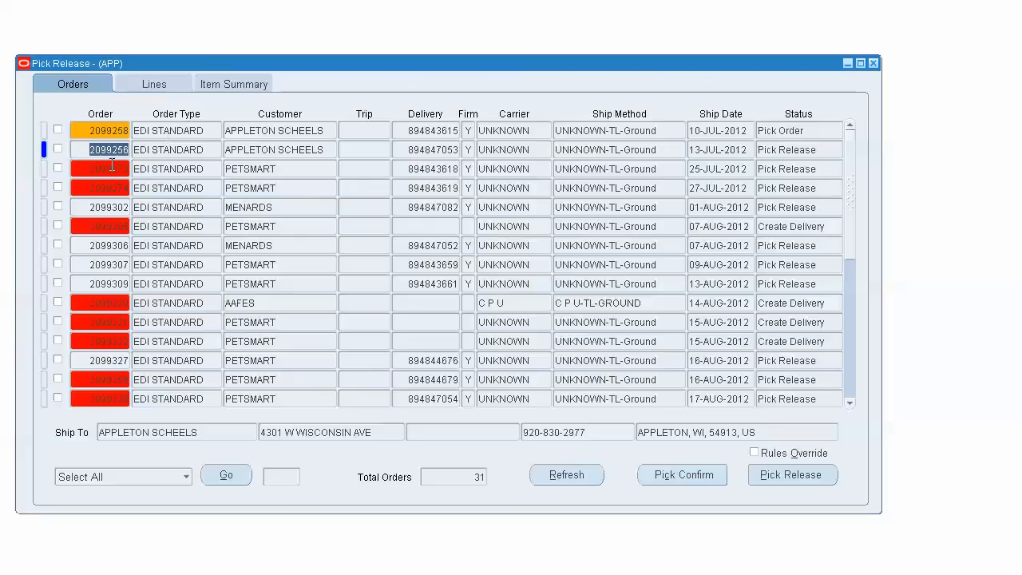
click(57, 149)
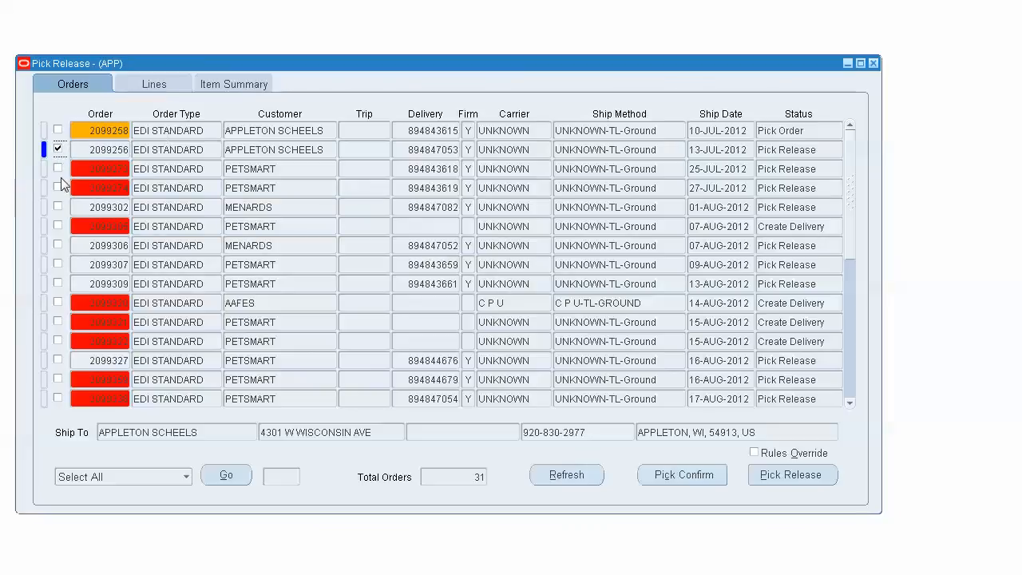
click(58, 207)
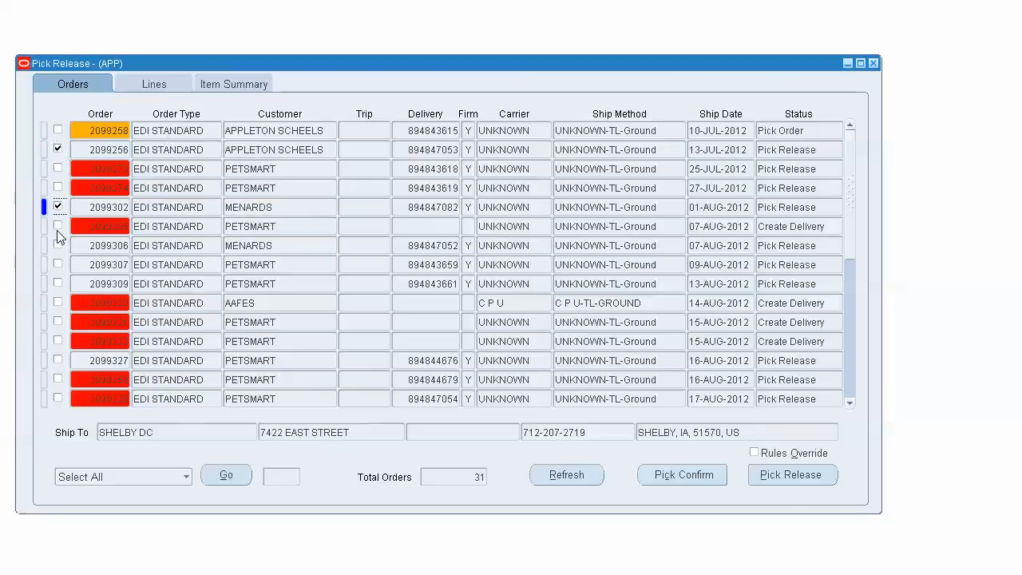
click(57, 245)
click(57, 246)
click(58, 207)
click(57, 149)
click(112, 132)
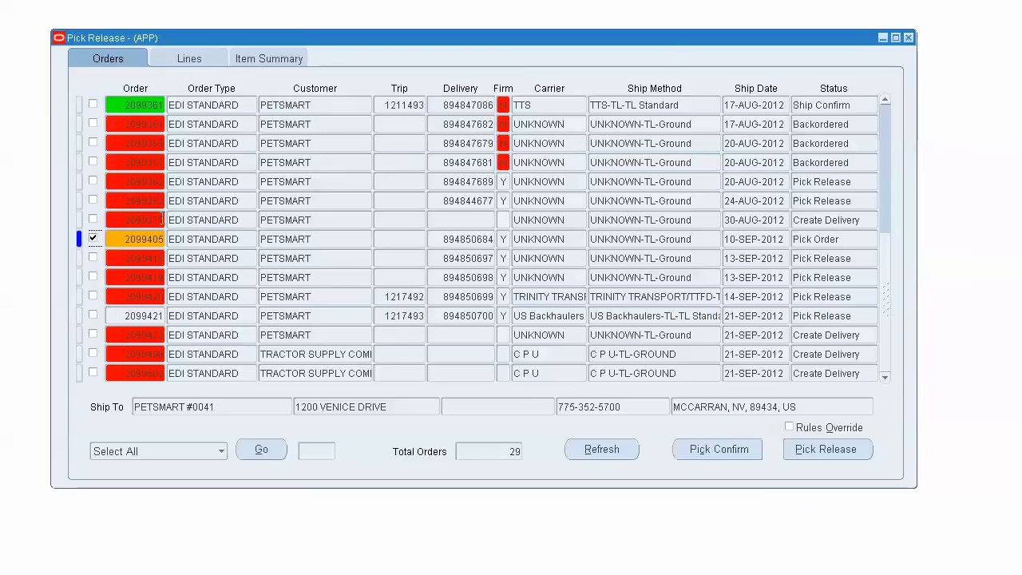
- Open the lines of the PETSMART order shipping 10-SEP-2012, examine the staged carrier mat lines and their LPNs, and return to the orders list
double_click(122, 239)
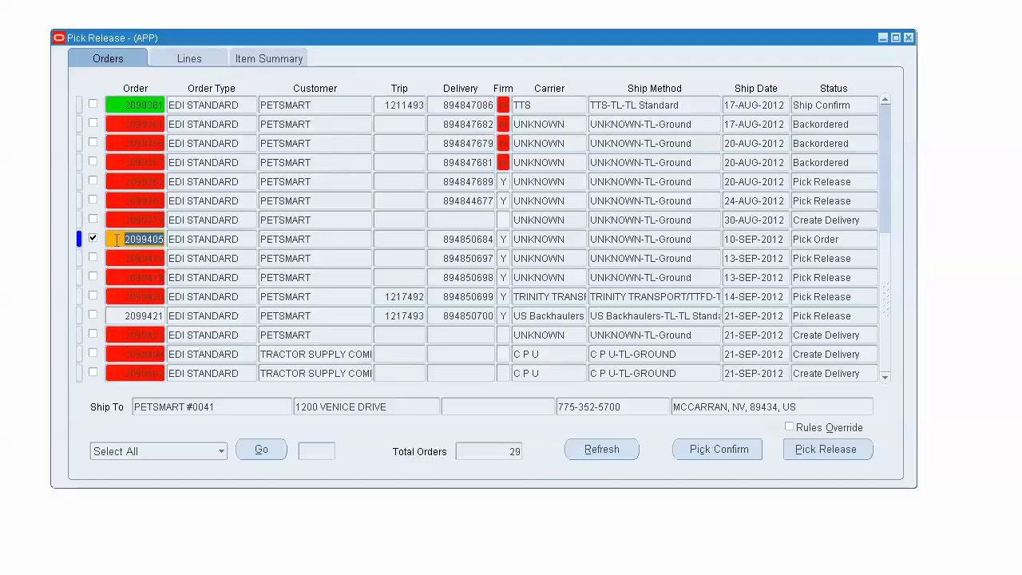
click(199, 55)
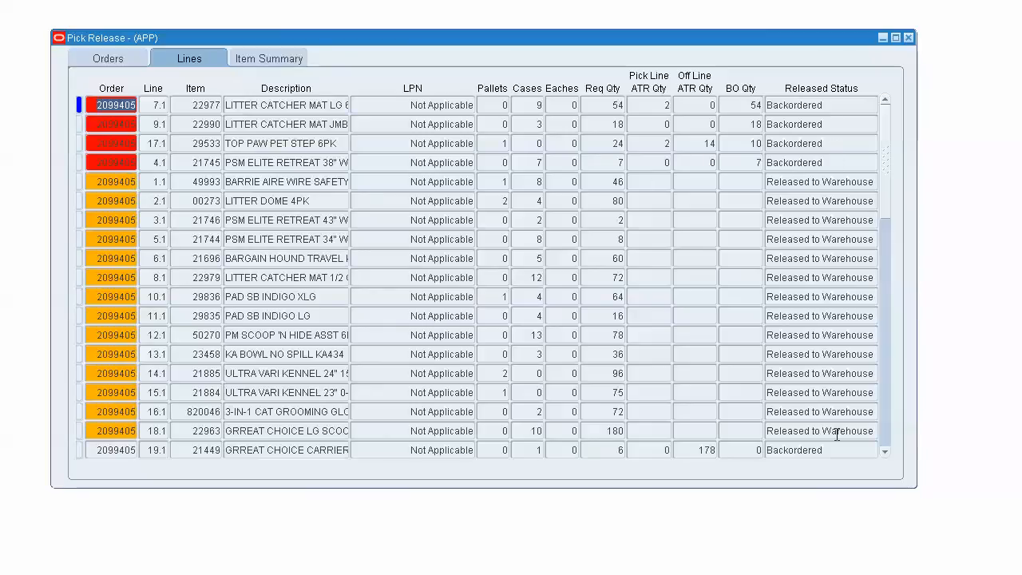
click(888, 433)
click(889, 436)
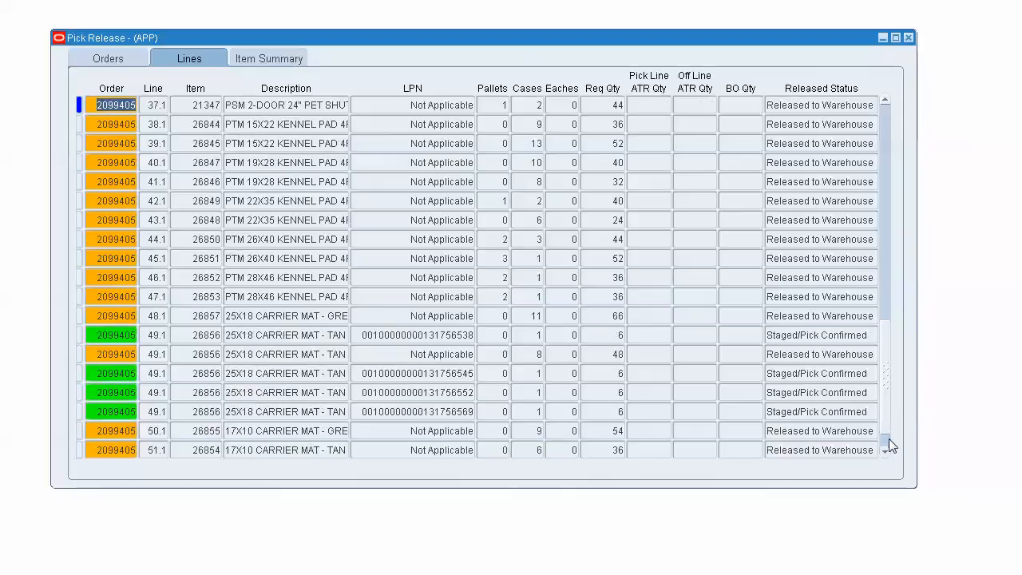
click(888, 450)
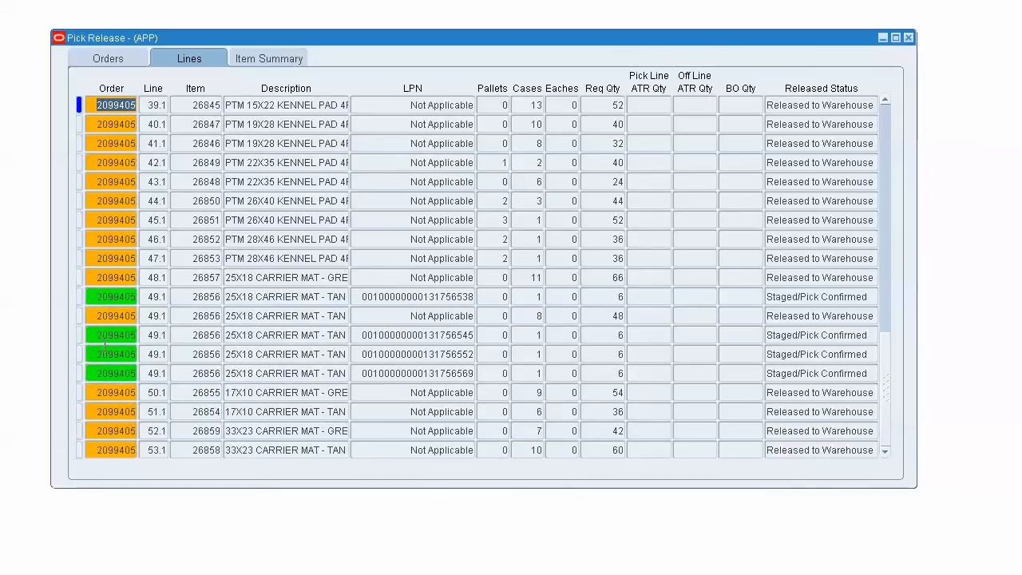
click(90, 376)
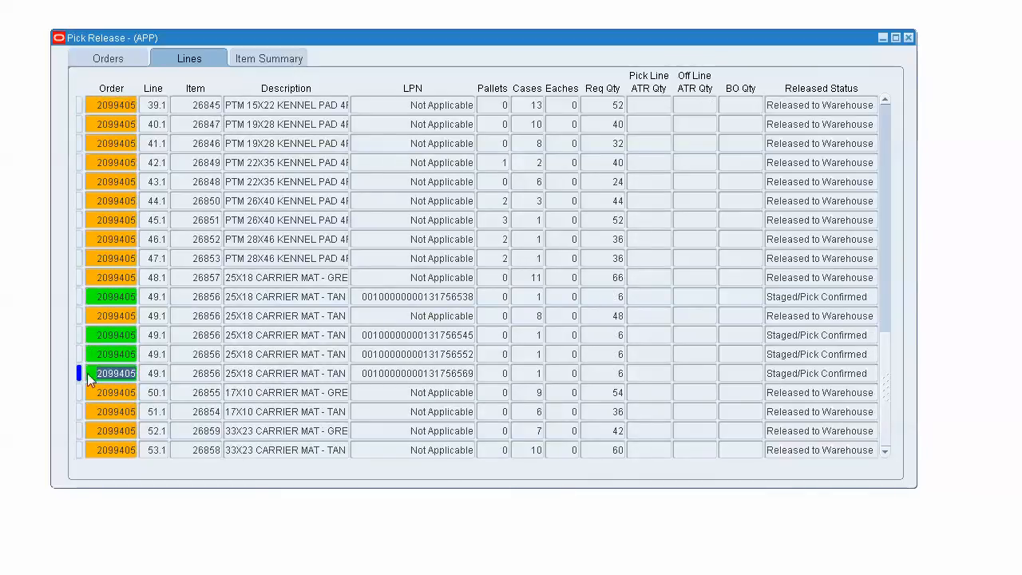
click(432, 372)
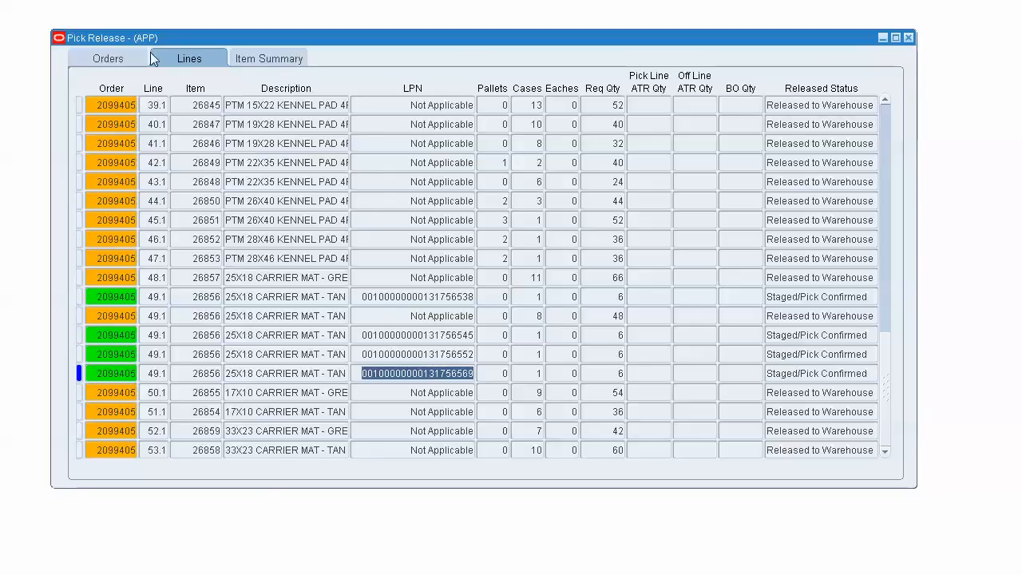
click(131, 54)
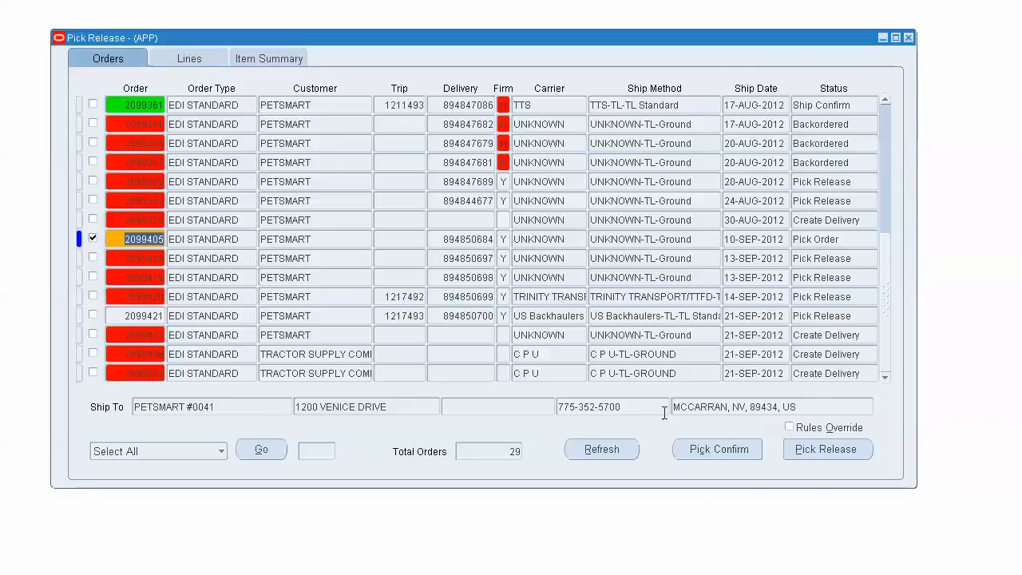
- Open the picking tasks of the selected PETSMART order and examine the first task's pick-to LPN and LPN sequence
click(730, 456)
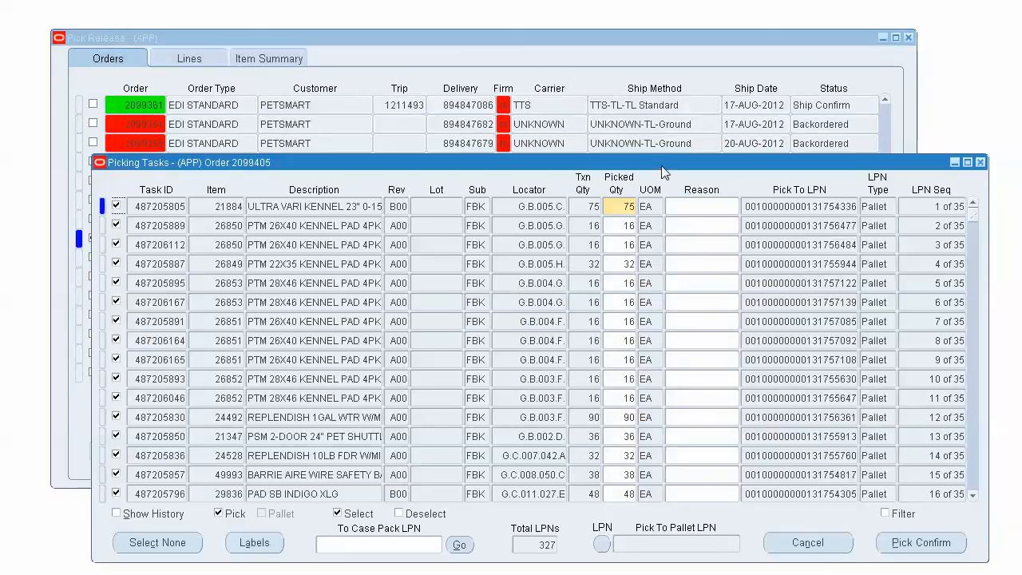
drag(662, 167, 646, 100)
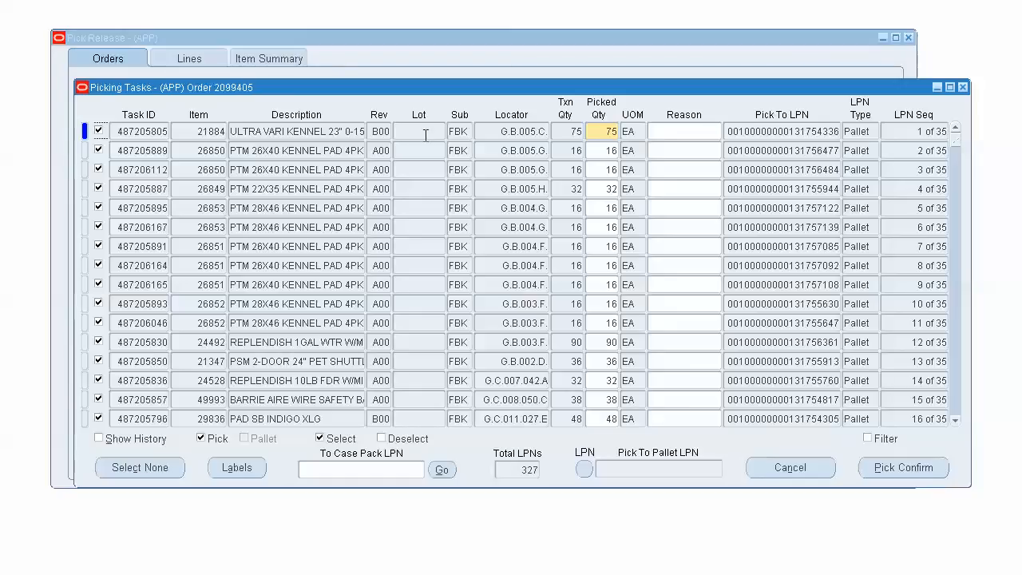
double_click(826, 134)
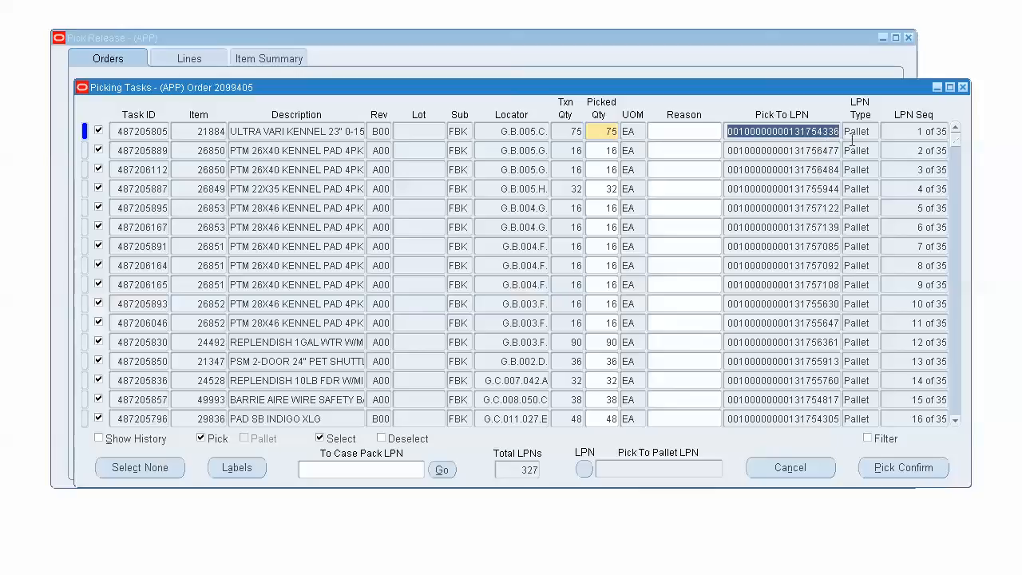
click(902, 131)
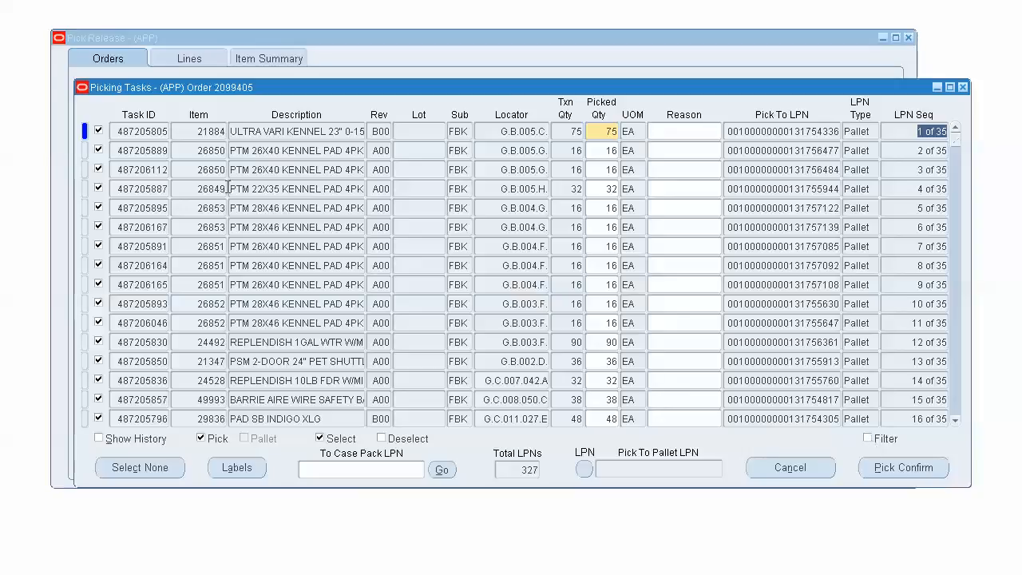
- View the item filter for the picking tasks and close it without choosing an item
click(868, 438)
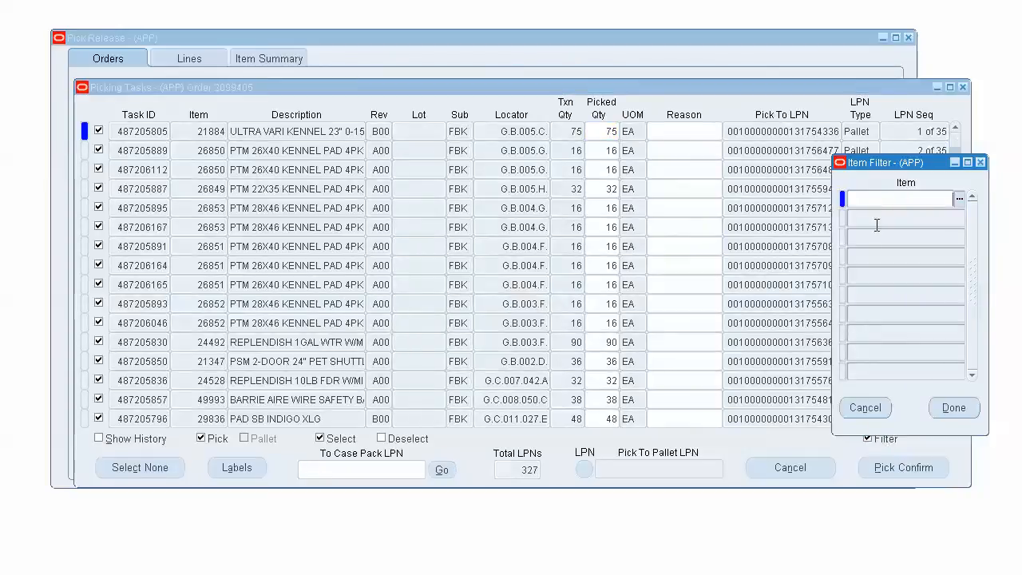
click(865, 408)
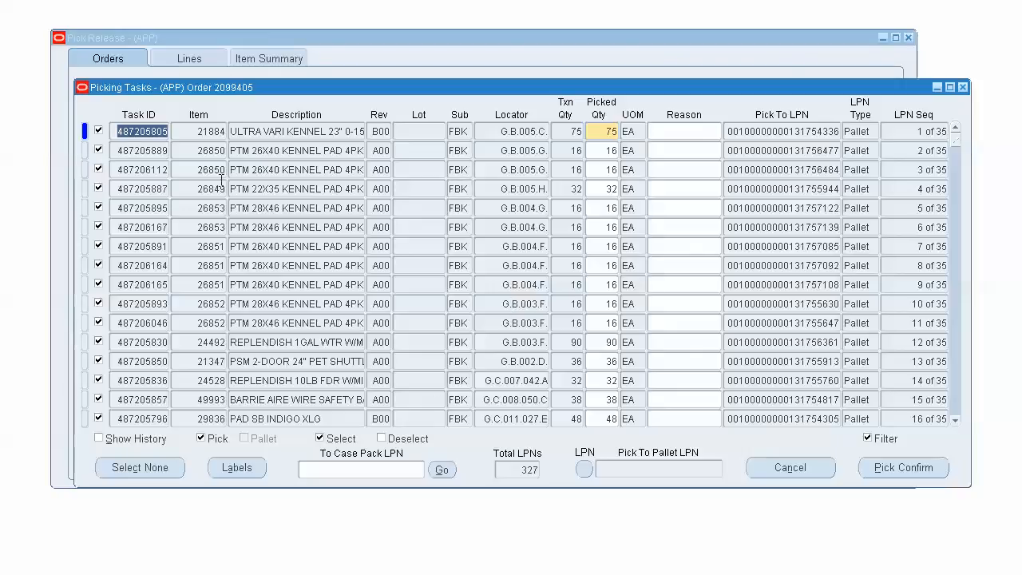
- Show the order's picking history, examine the pick-to LPNs of the 25X18 carrier mat cases, and close the picking tasks without confirming
click(100, 439)
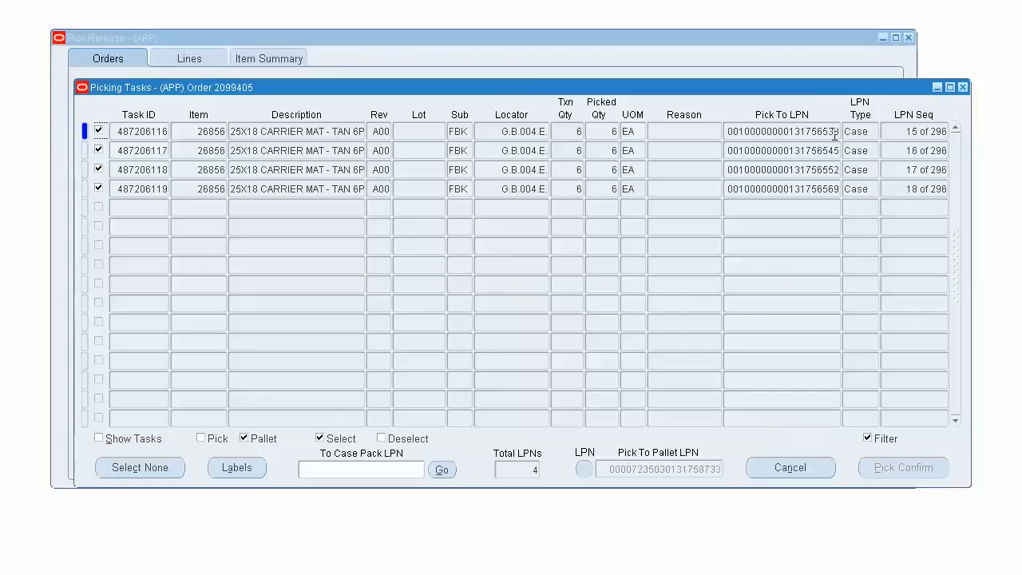
double_click(773, 131)
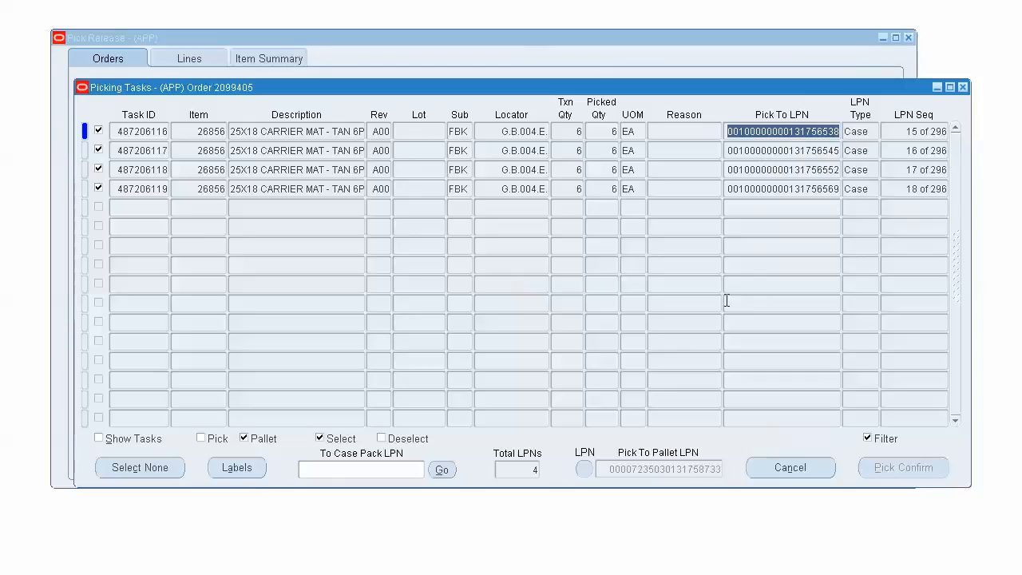
key(Down)
key(Down)
key(Down)
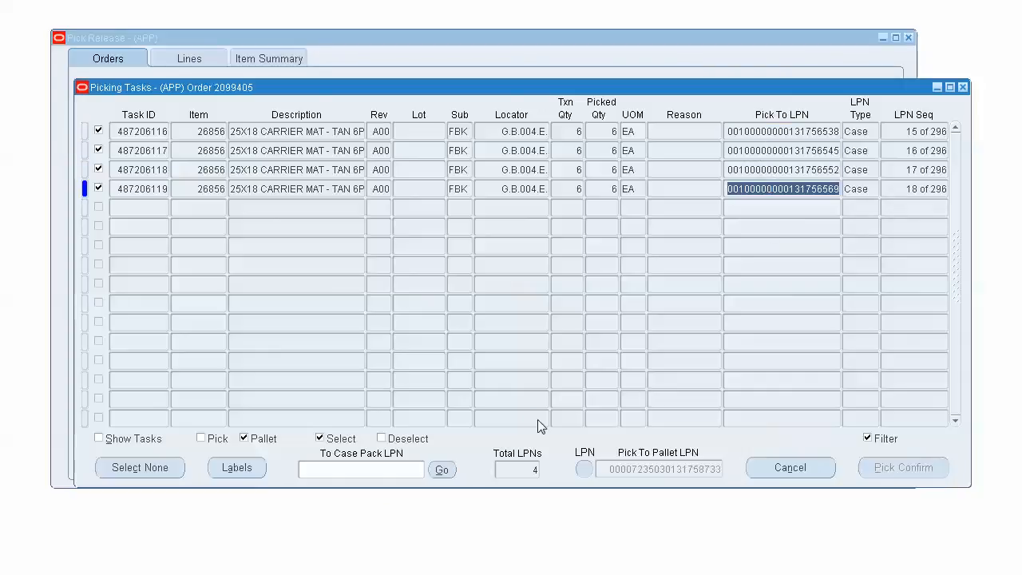
click(124, 440)
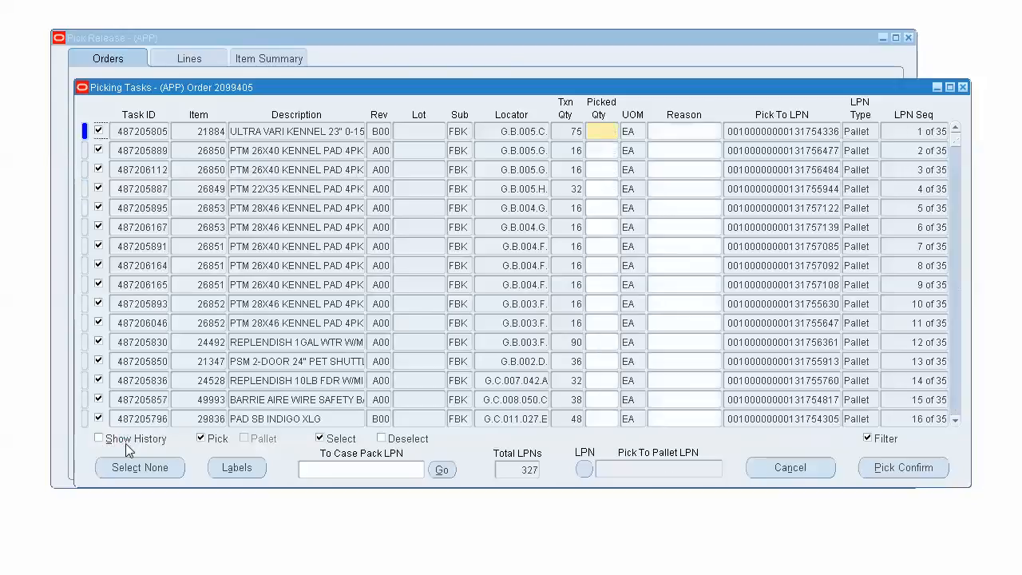
click(791, 468)
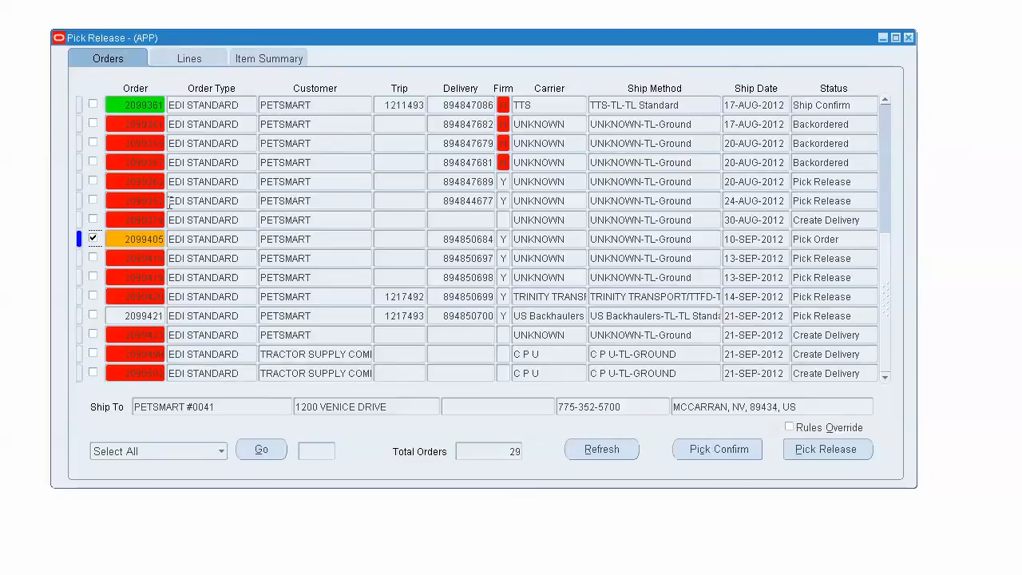
- Replace the order selection with the PETSMART order shipping 17-AUG-2012 in Ship Confirm status and run the Ship Confirm action on it
click(93, 238)
click(874, 107)
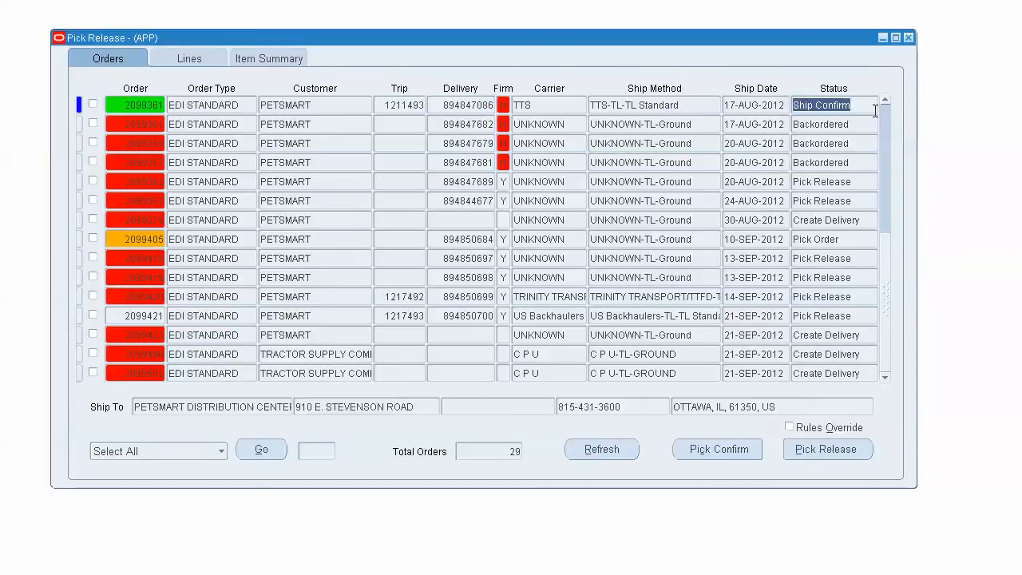
click(883, 111)
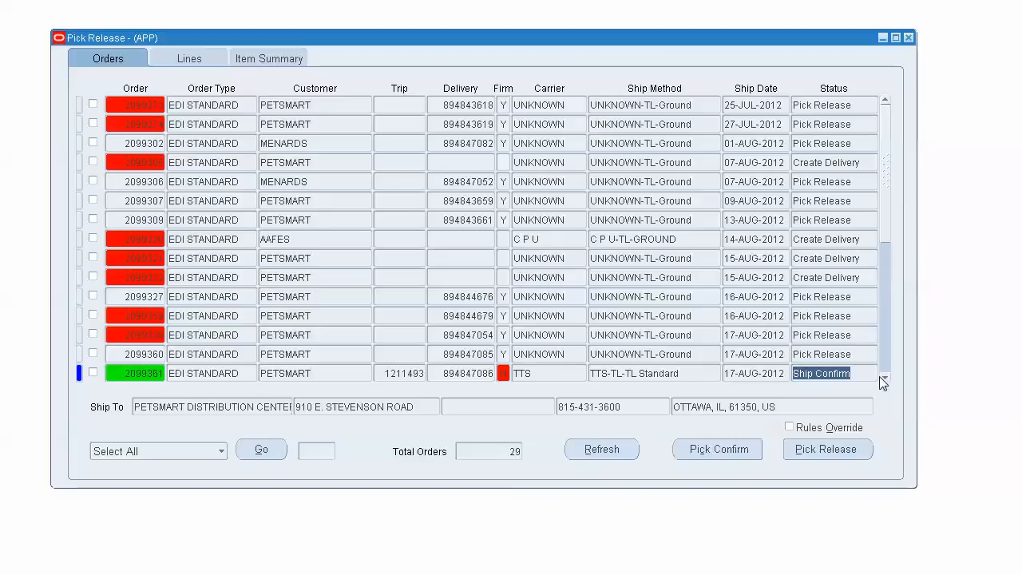
click(93, 372)
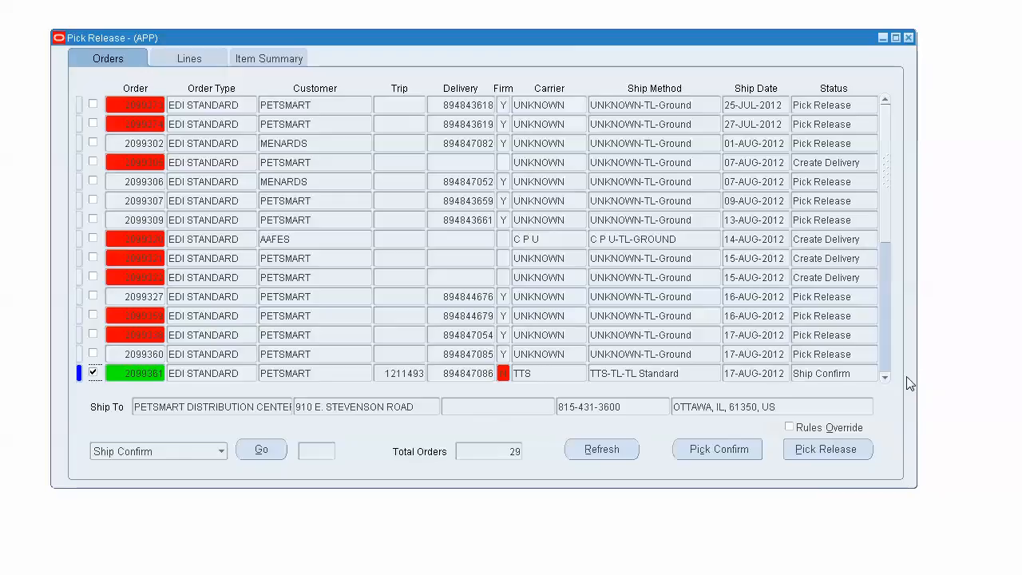
click(220, 452)
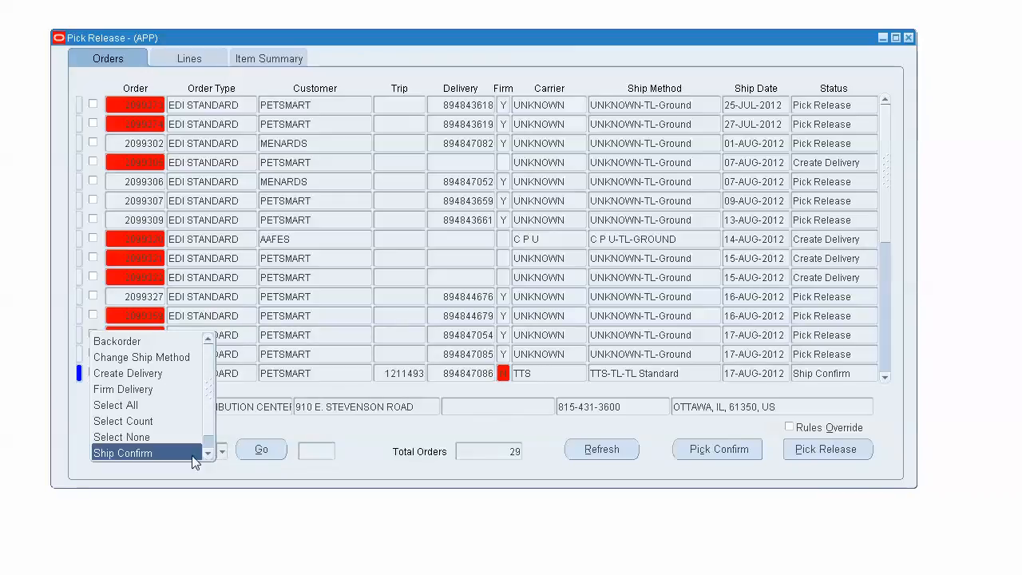
click(199, 454)
click(266, 452)
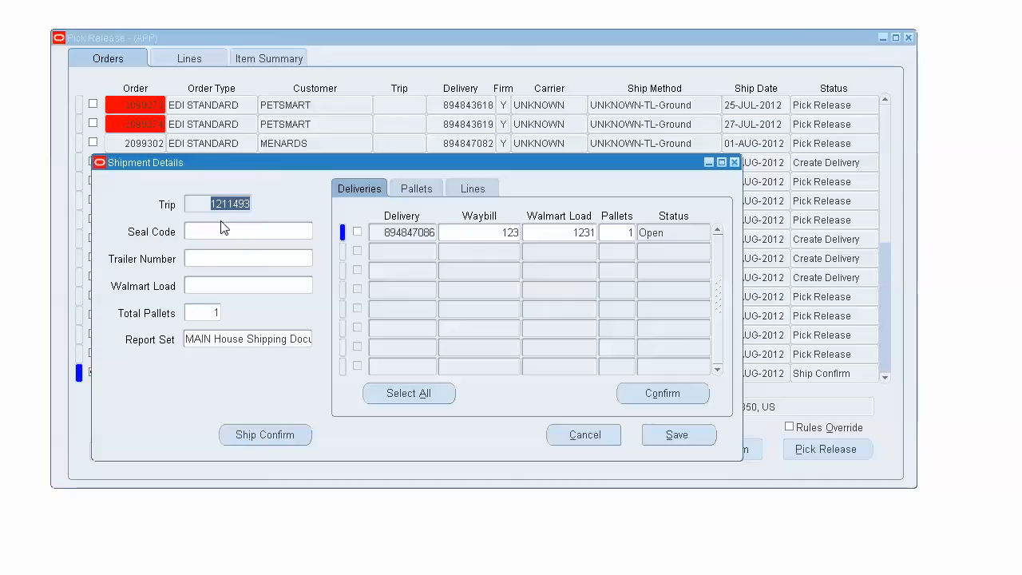
- Examine the delivery number and status in the shipment details
click(374, 232)
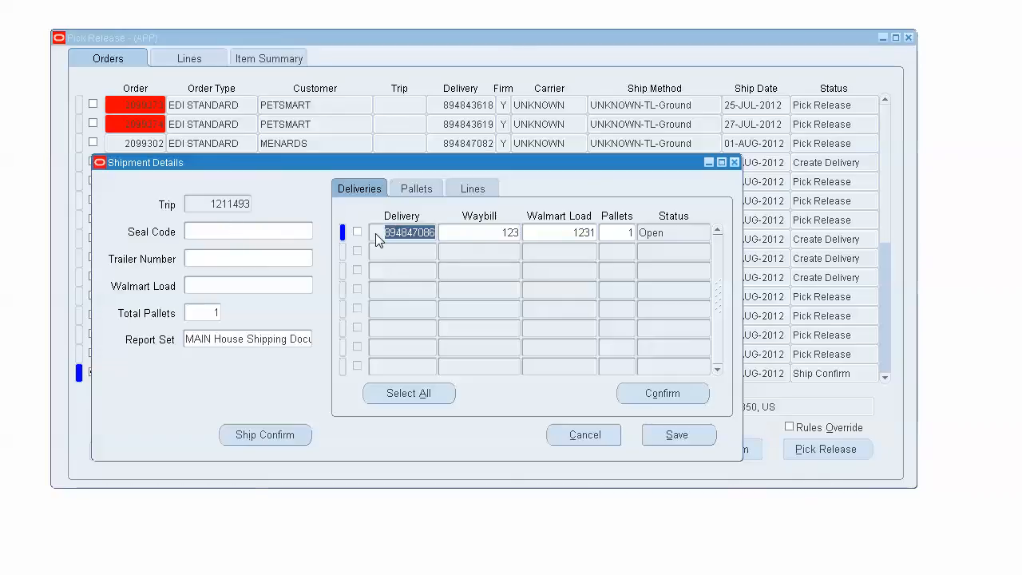
drag(377, 235, 443, 238)
click(673, 231)
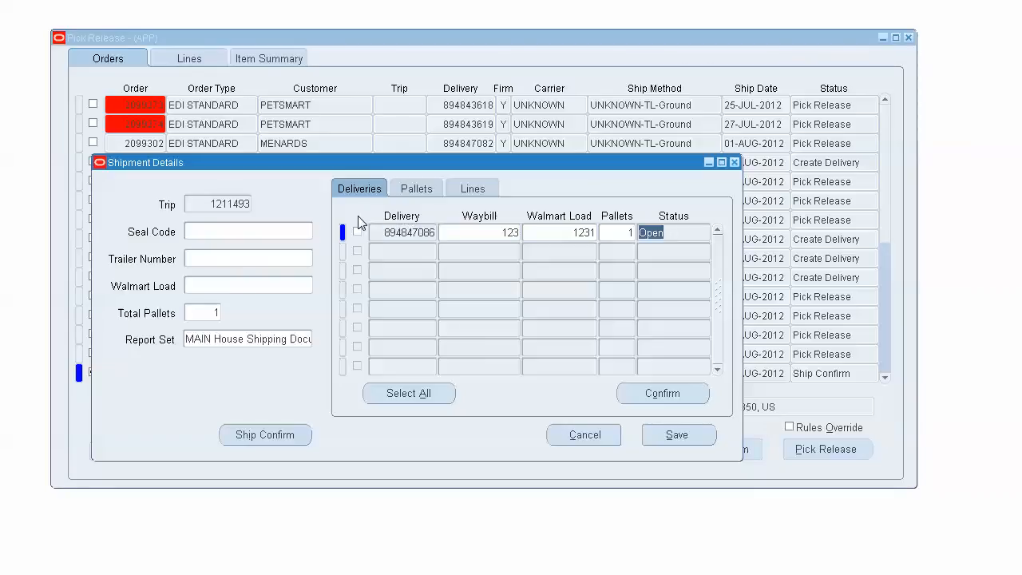
- Examine the shipment's pallet LPN, auditor and audit date, and view the shipment's lines
click(422, 194)
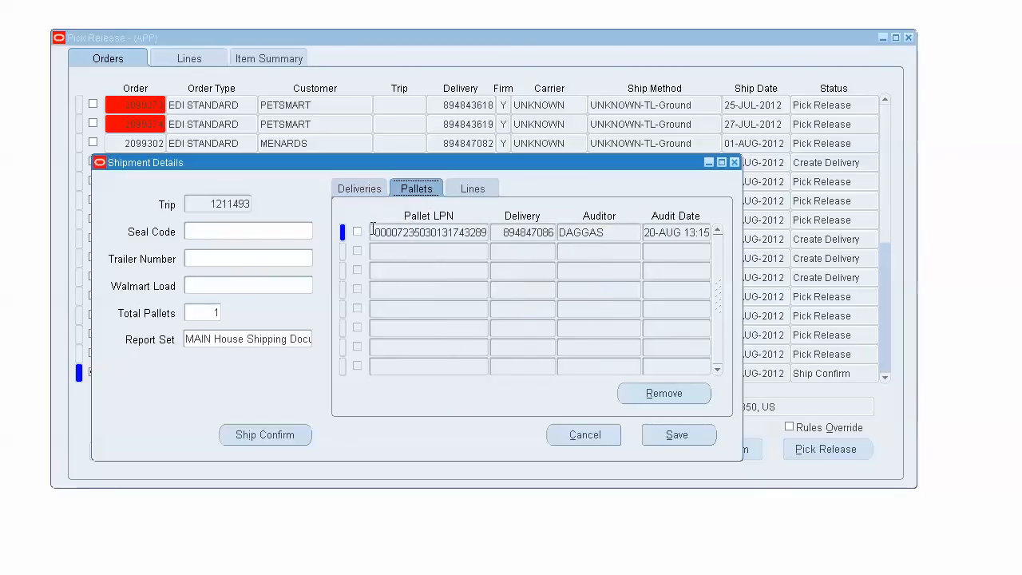
drag(376, 233, 497, 234)
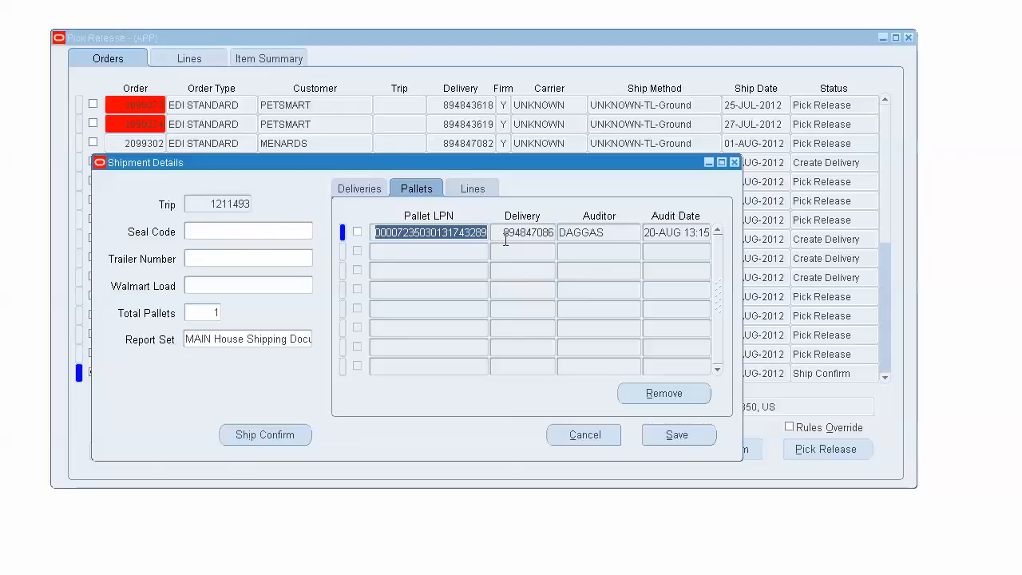
click(615, 229)
click(686, 232)
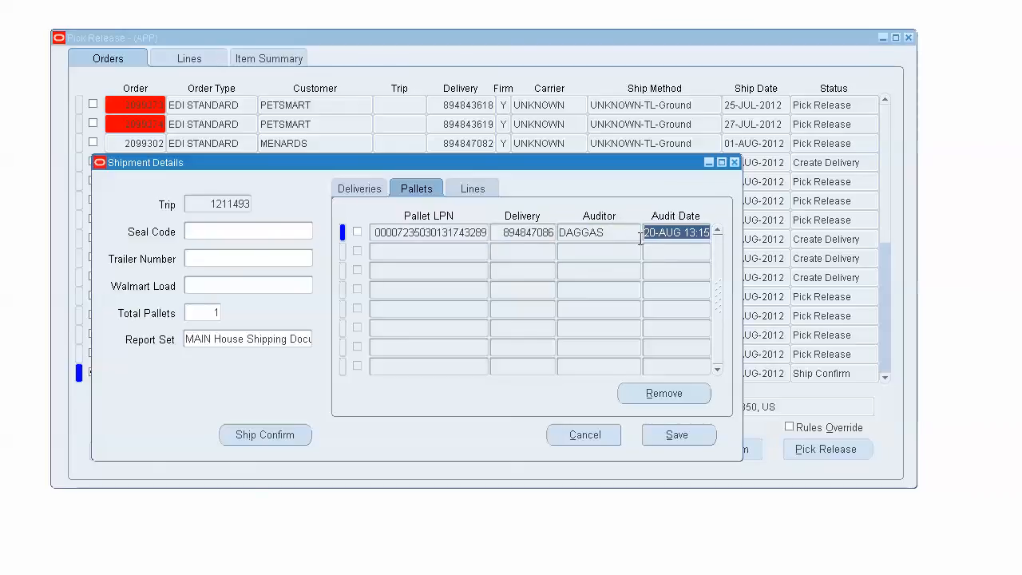
click(492, 197)
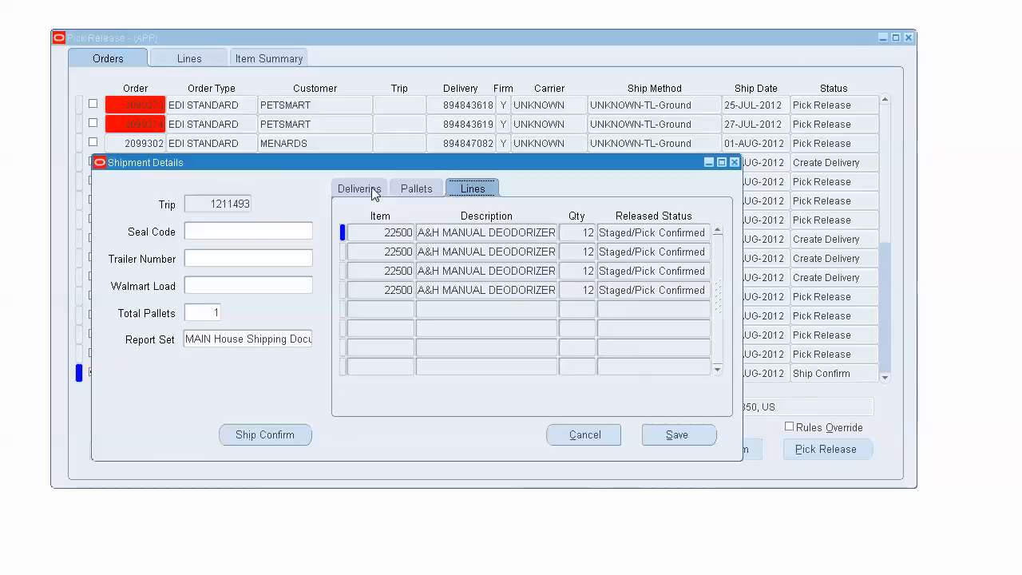
- Select the shipment's pallet, examine the assigned report set, and close the shipment details without saving
click(429, 195)
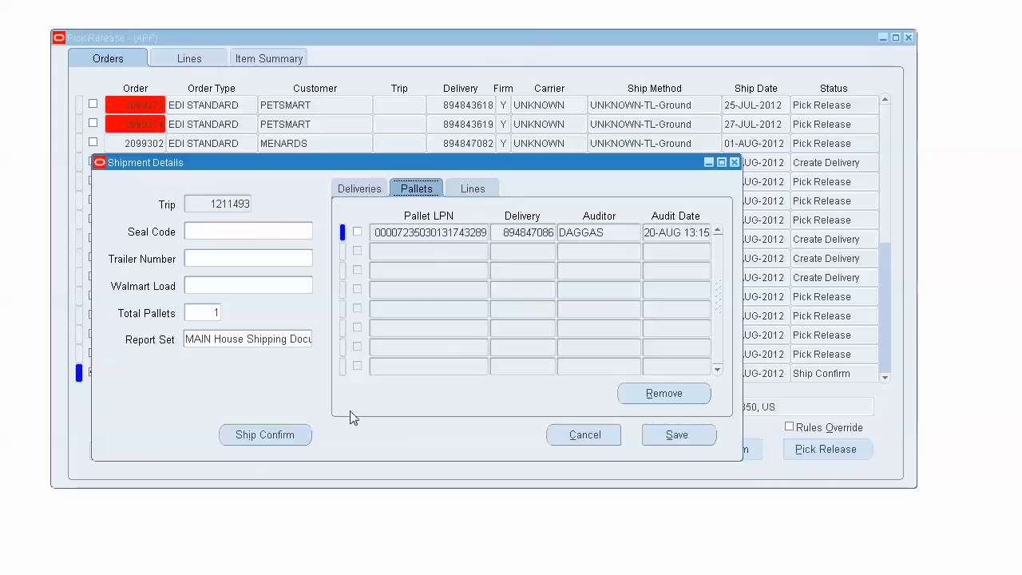
click(358, 231)
click(190, 339)
drag(186, 338, 368, 332)
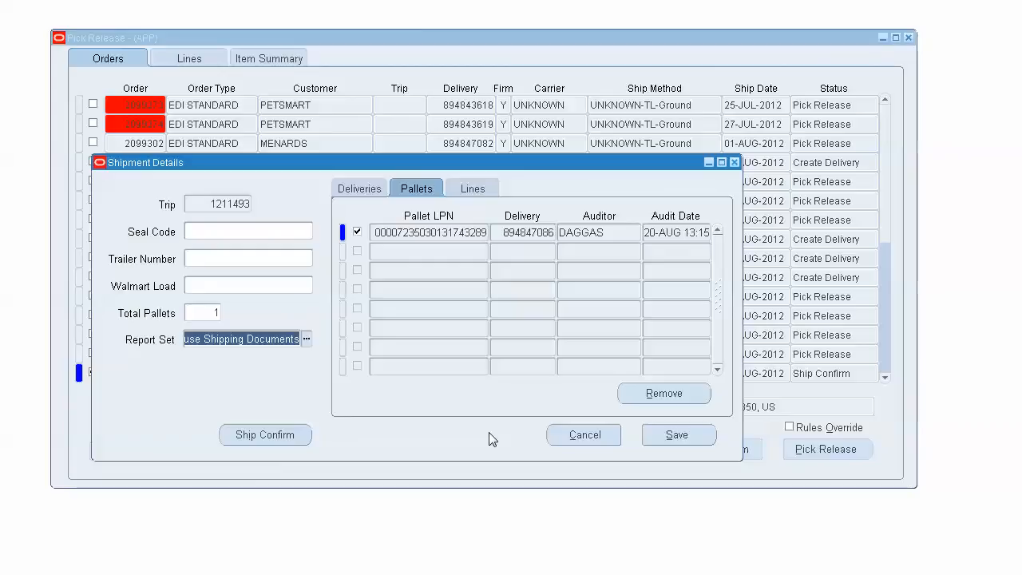
click(582, 436)
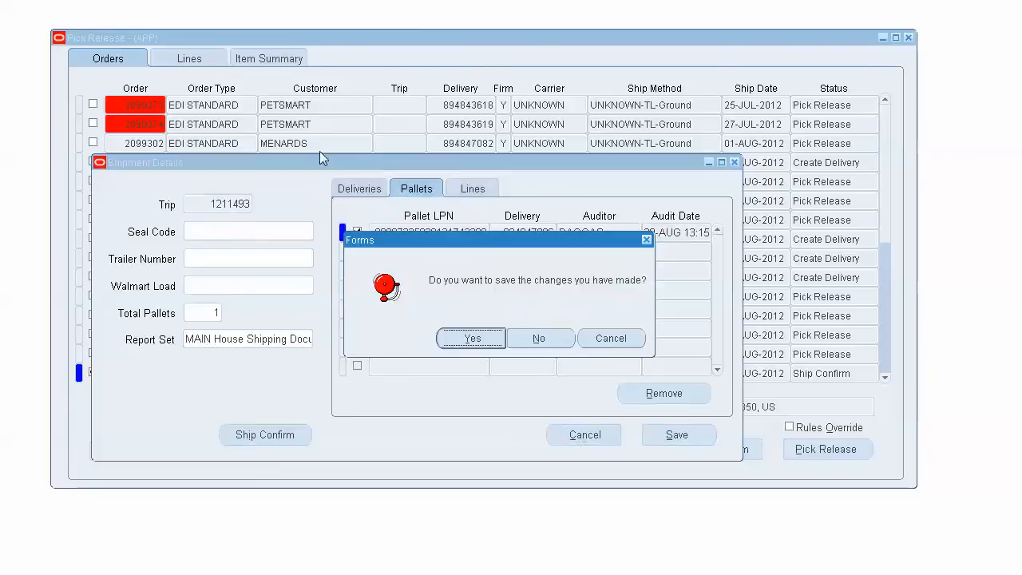
click(539, 338)
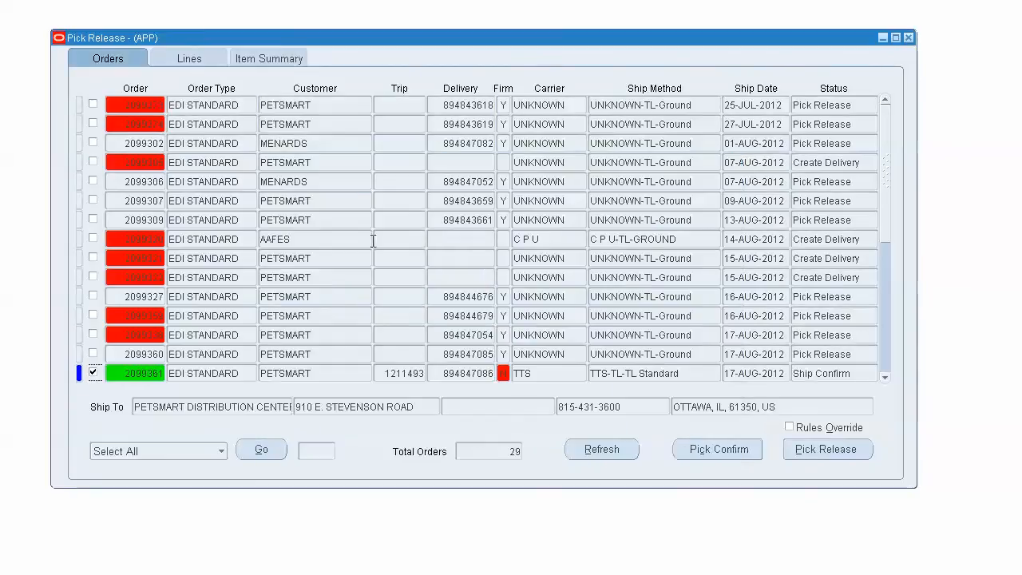